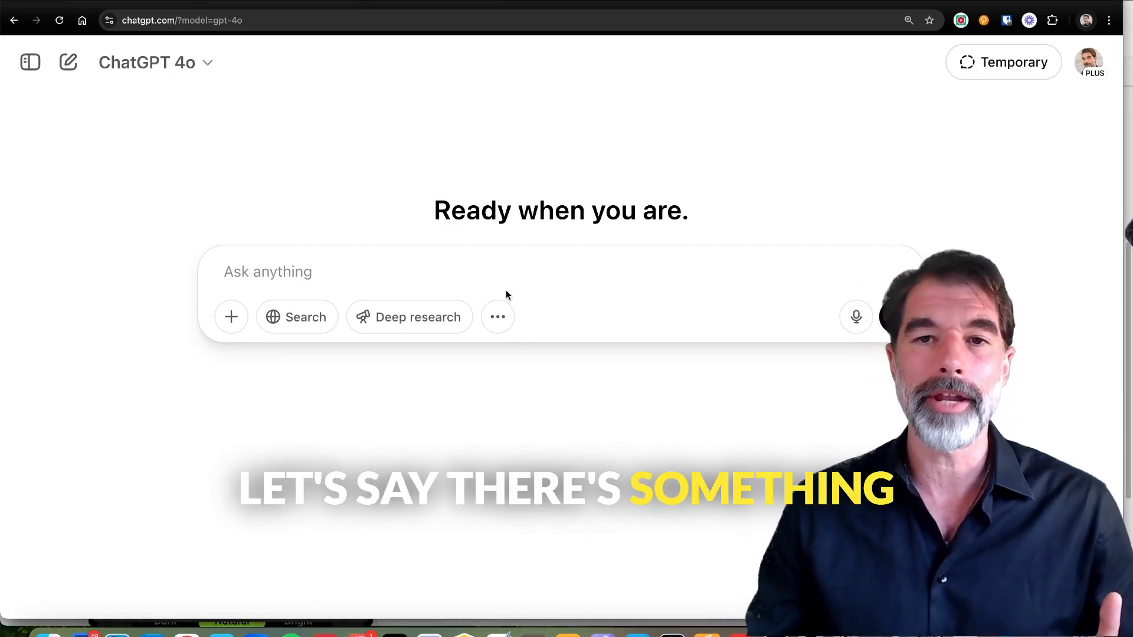
Ask ChatGPT which prompt gets the best follow-up email, and select its suggested template prompt
left_click(295, 277)
type("Help m")
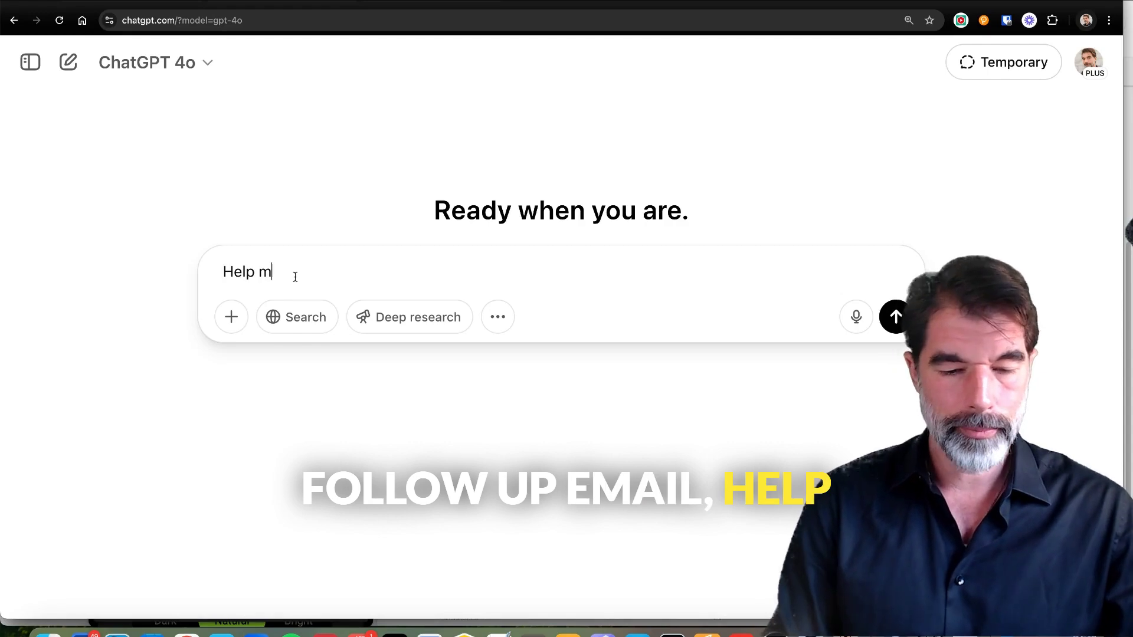
type("e write a ")
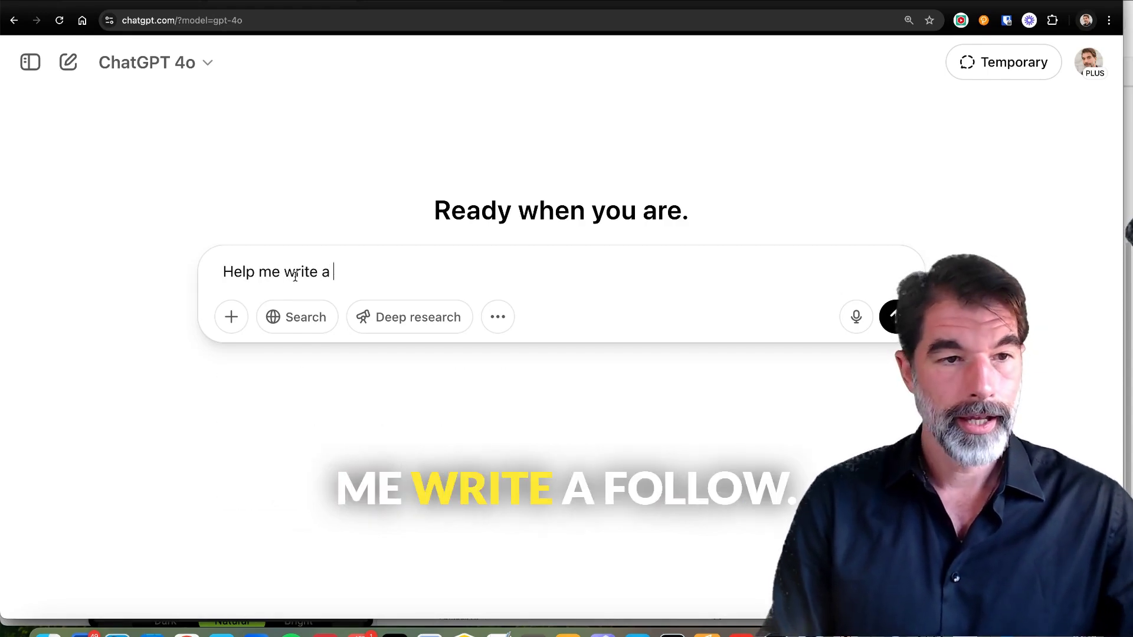
type("follow-up ")
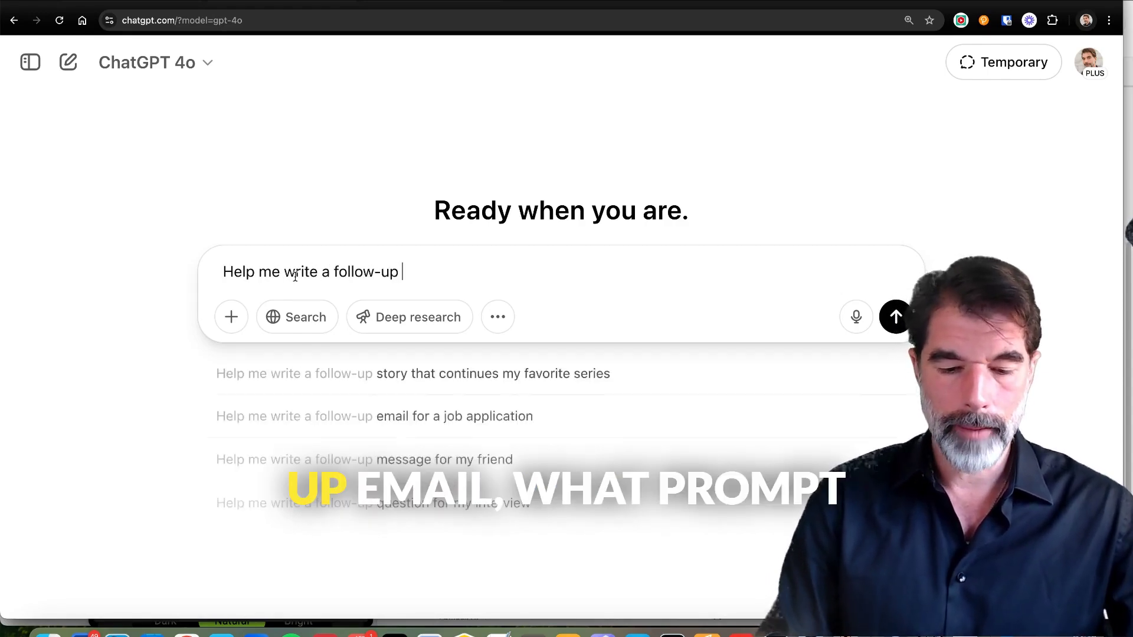
type("email. What prompt s")
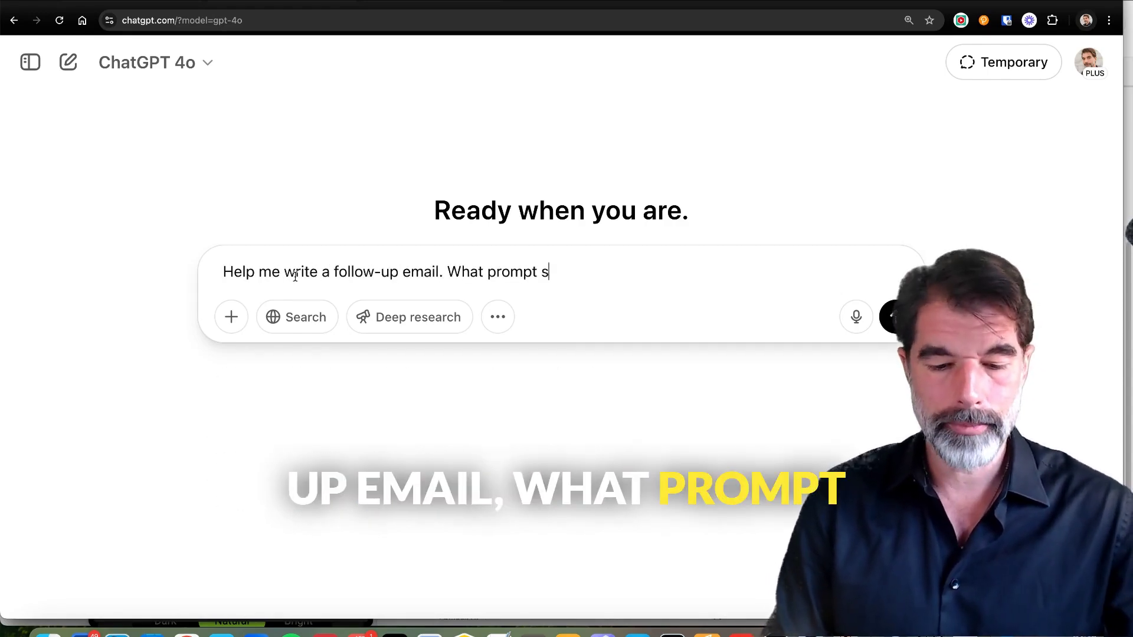
type("hould I use to ge")
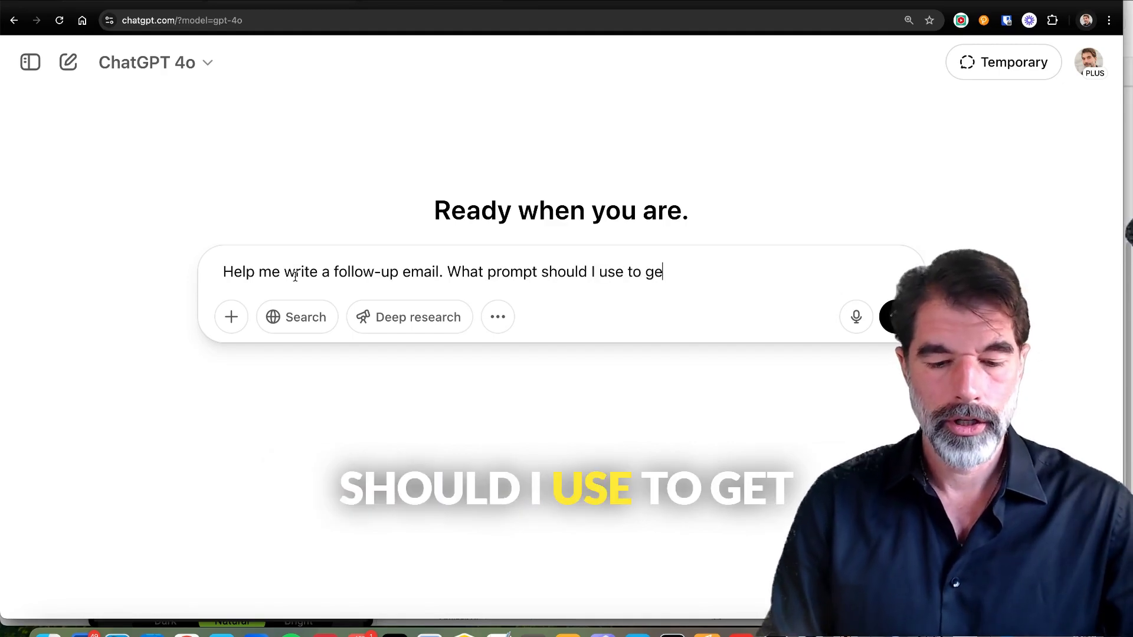
type("t the best result")
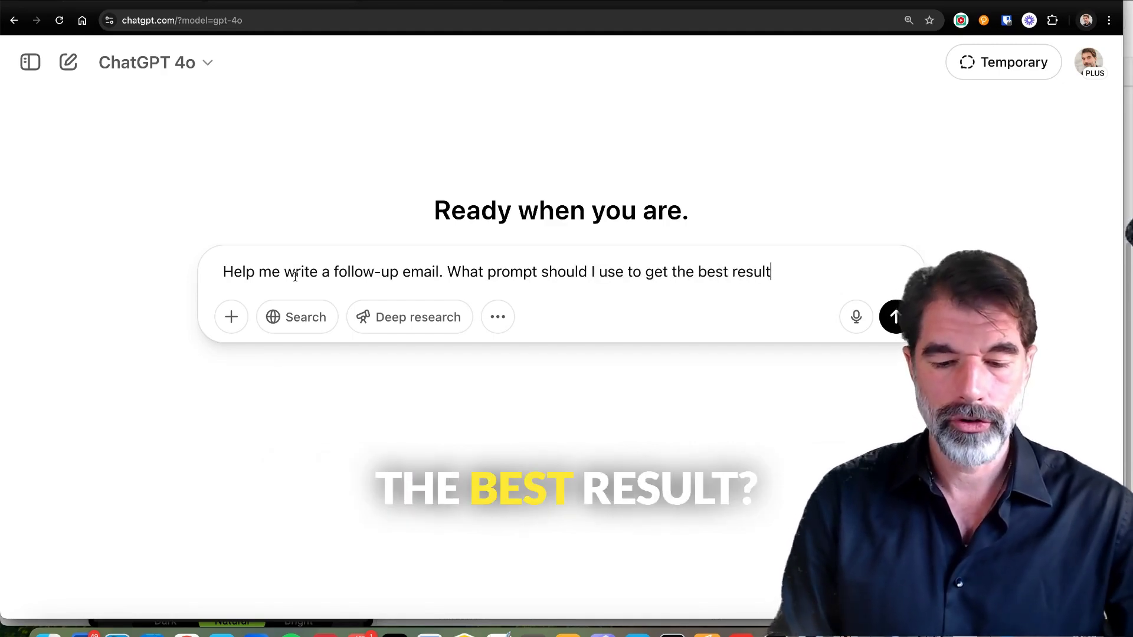
type("?")
key("Return")
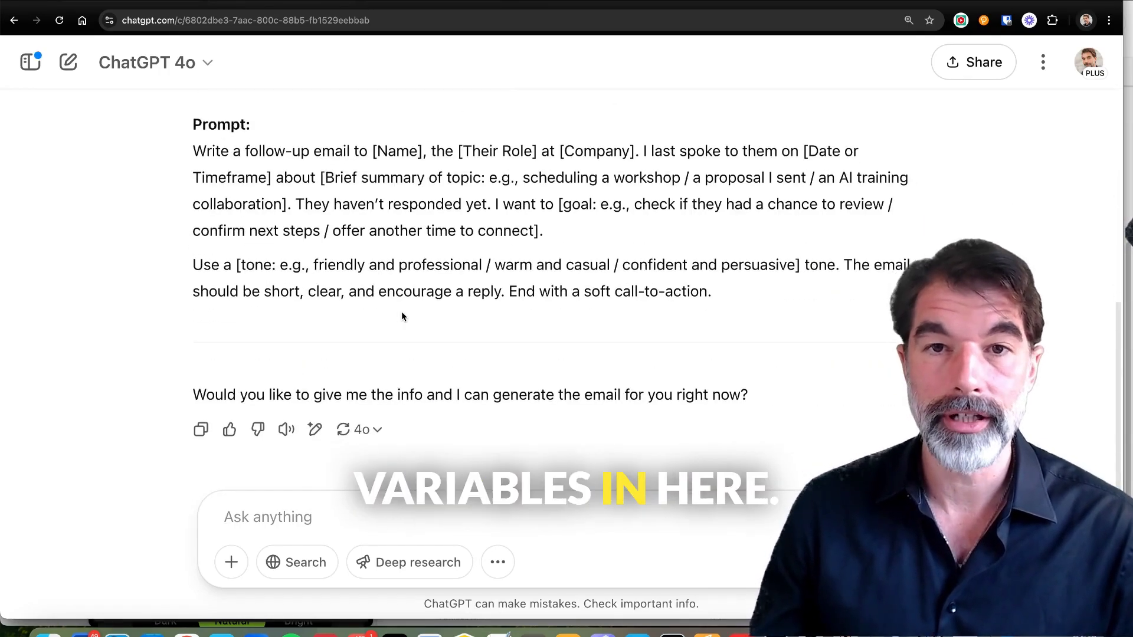
left_click_drag(766, 308, 182, 174)
Paste the template as a new message and fill the name and role placeholders with 'Captain America'
key("super+c")
left_click(444, 513)
key("super+v")
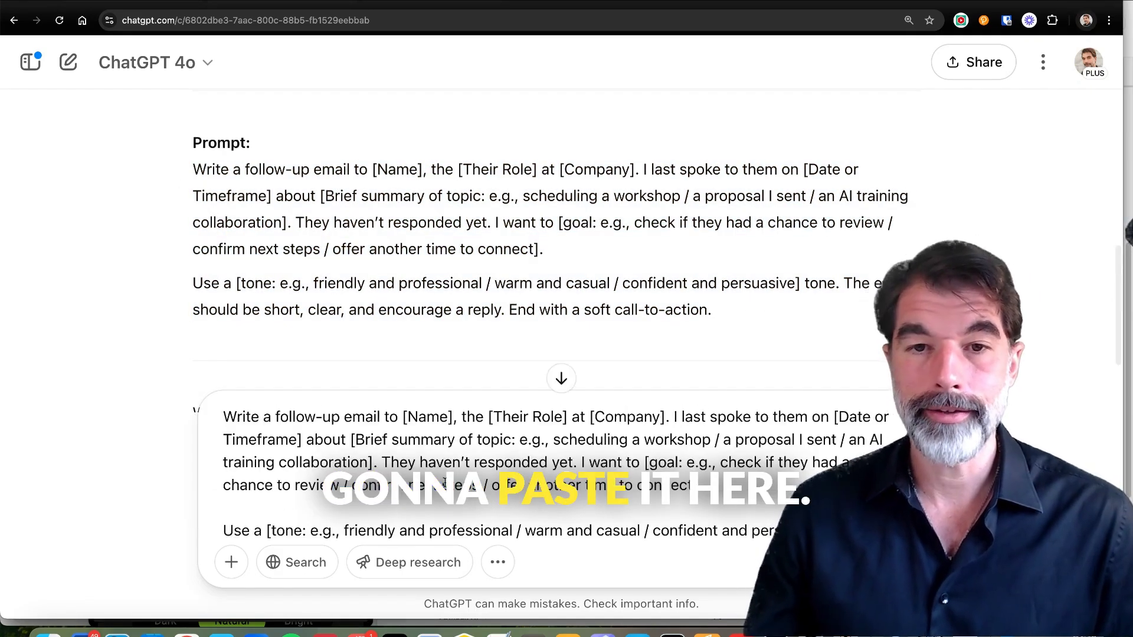
left_click_drag(452, 416, 400, 426)
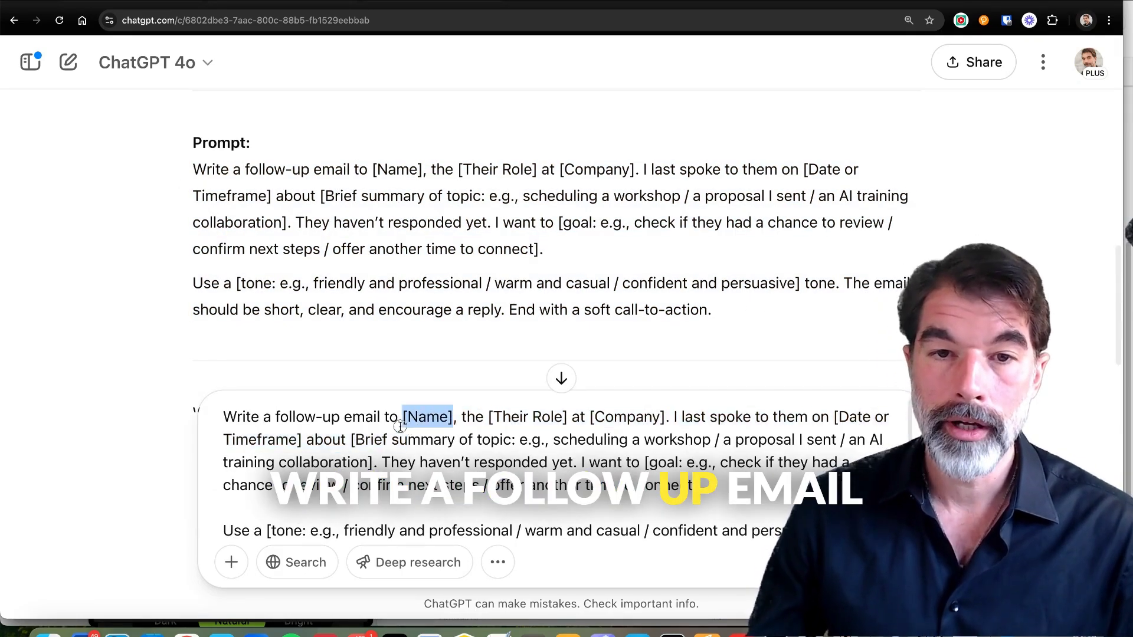
type("Captain Ame")
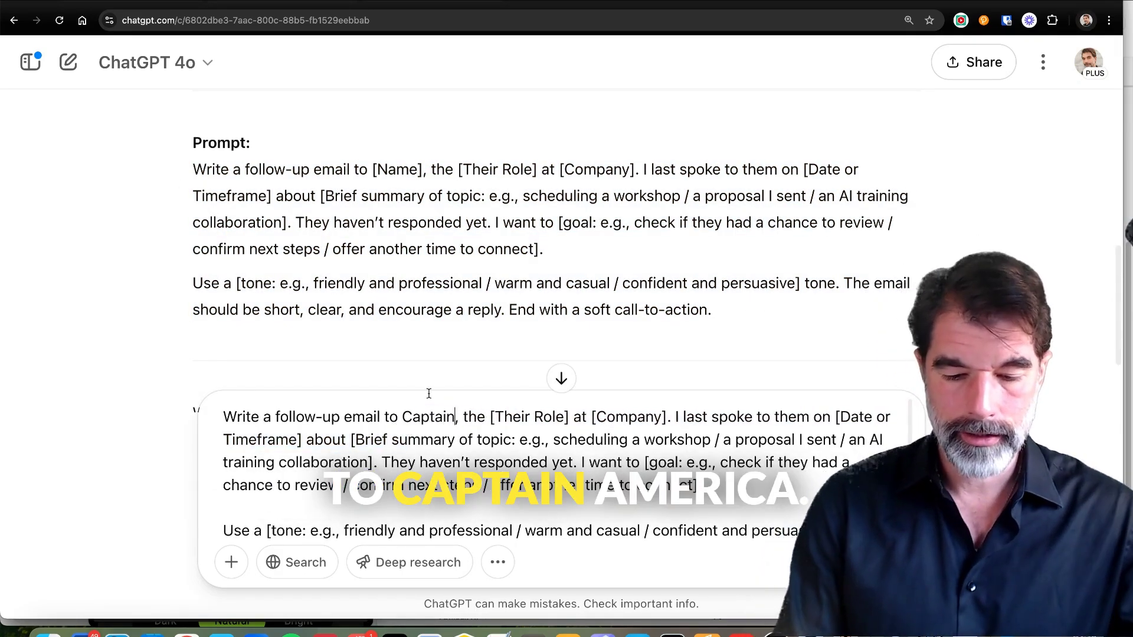
type("rica")
left_click_drag(636, 417, 548, 417)
type("Captain ")
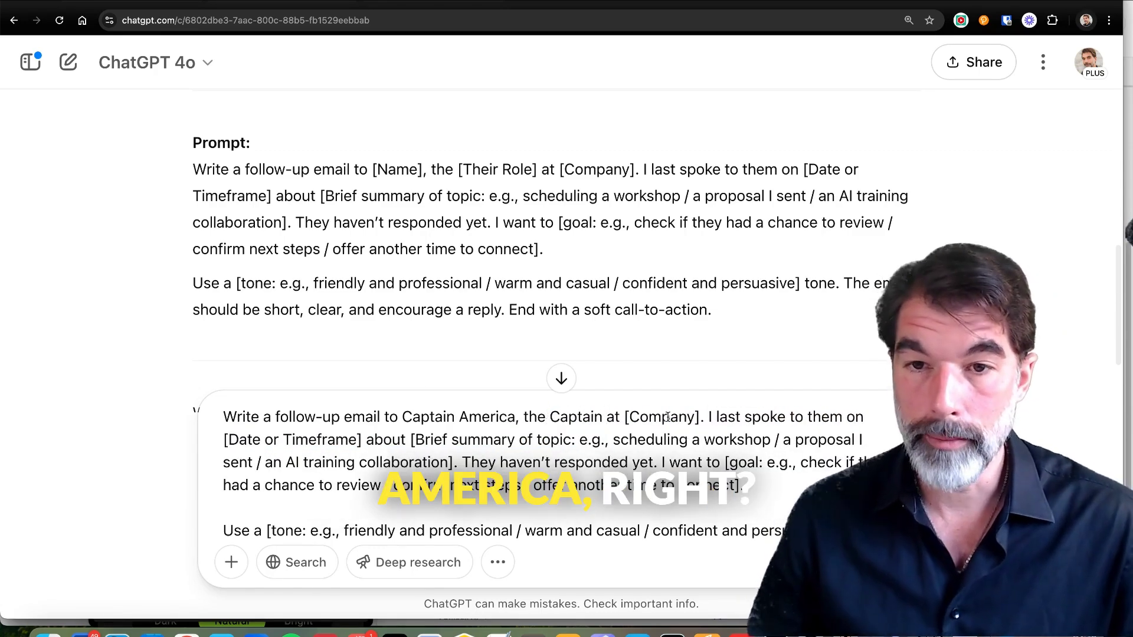
type("America")
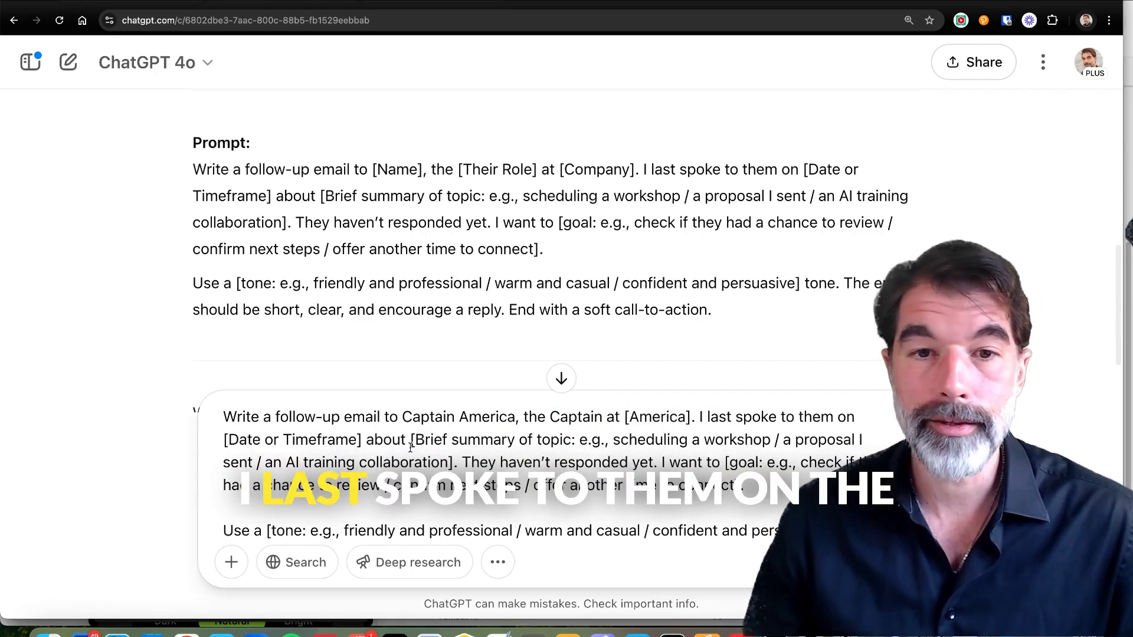
Set the date to 'the 25th of December', the topic to rescuing Santa Claus, and the goal
left_click_drag(360, 439, 201, 436)
type("the 25th")
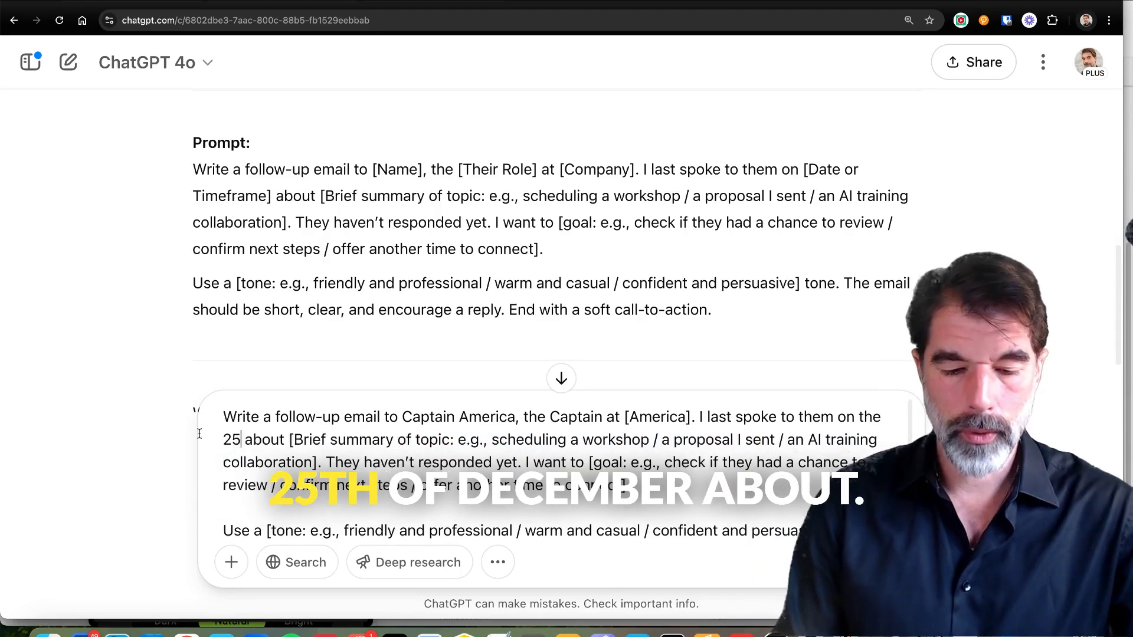
type(" of December")
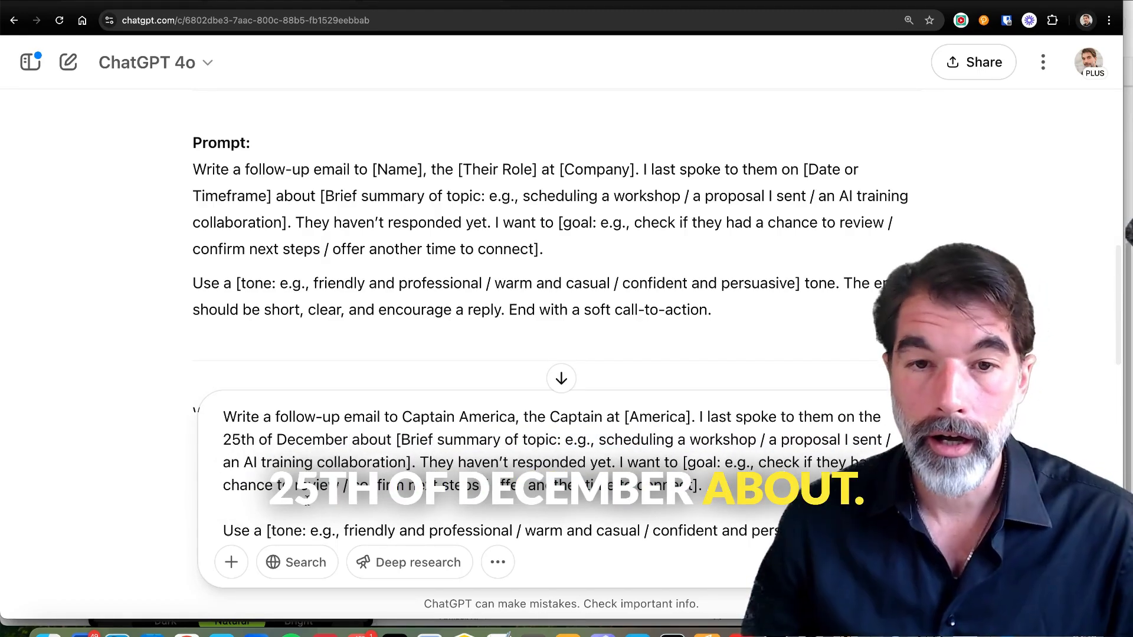
left_click_drag(416, 462, 395, 439)
type("invading the North Pole to res")
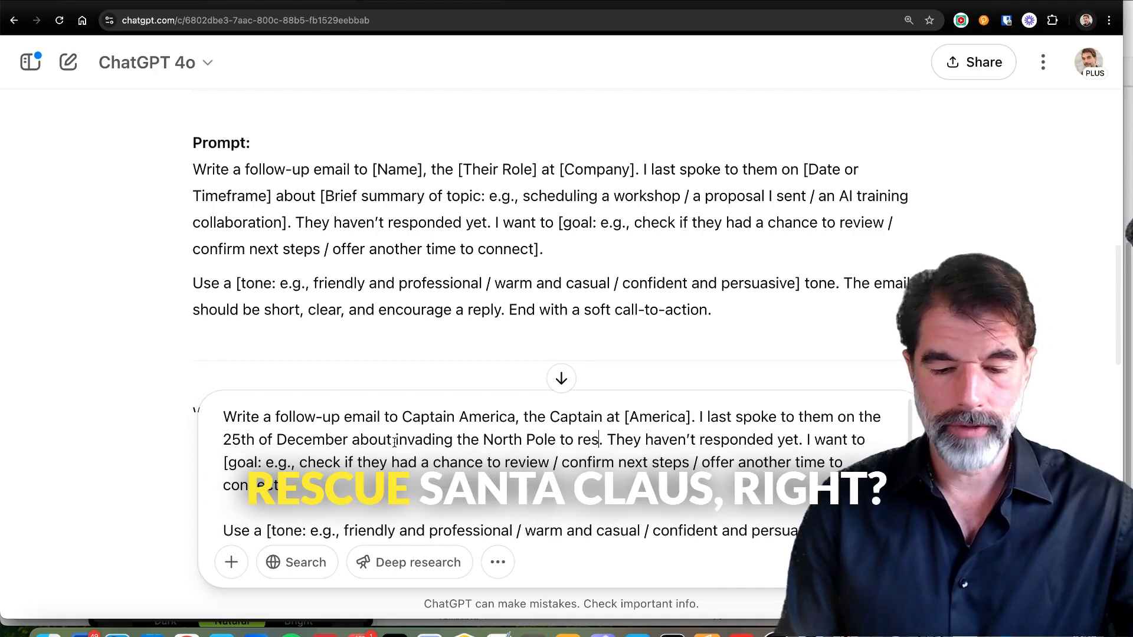
type("cue Santa Claus")
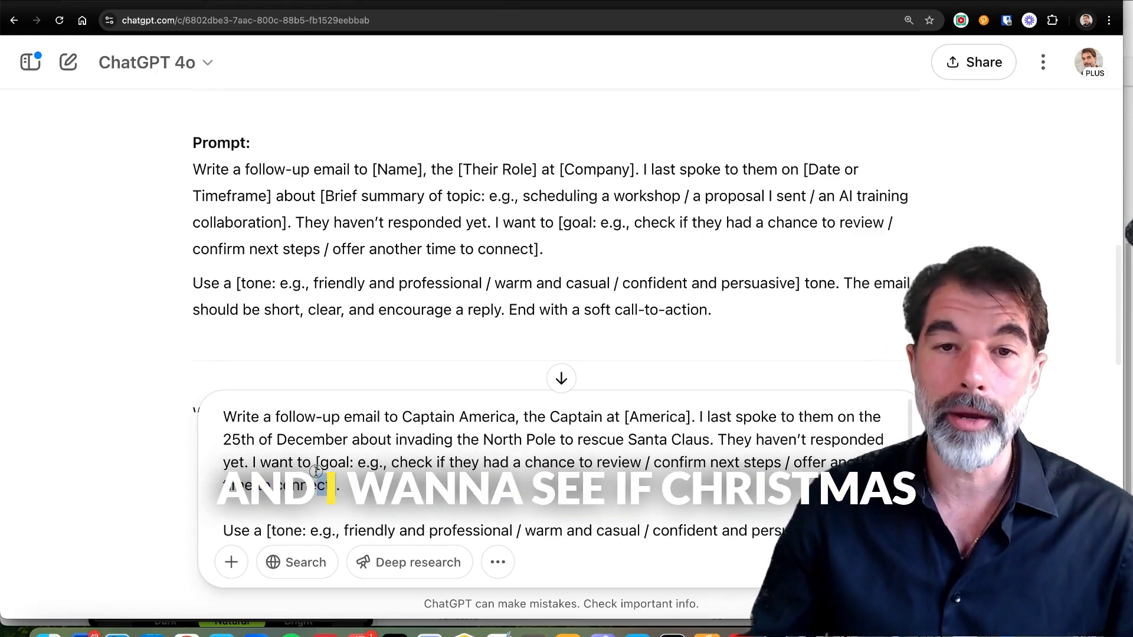
left_click_drag(335, 486, 318, 458)
type("see if")
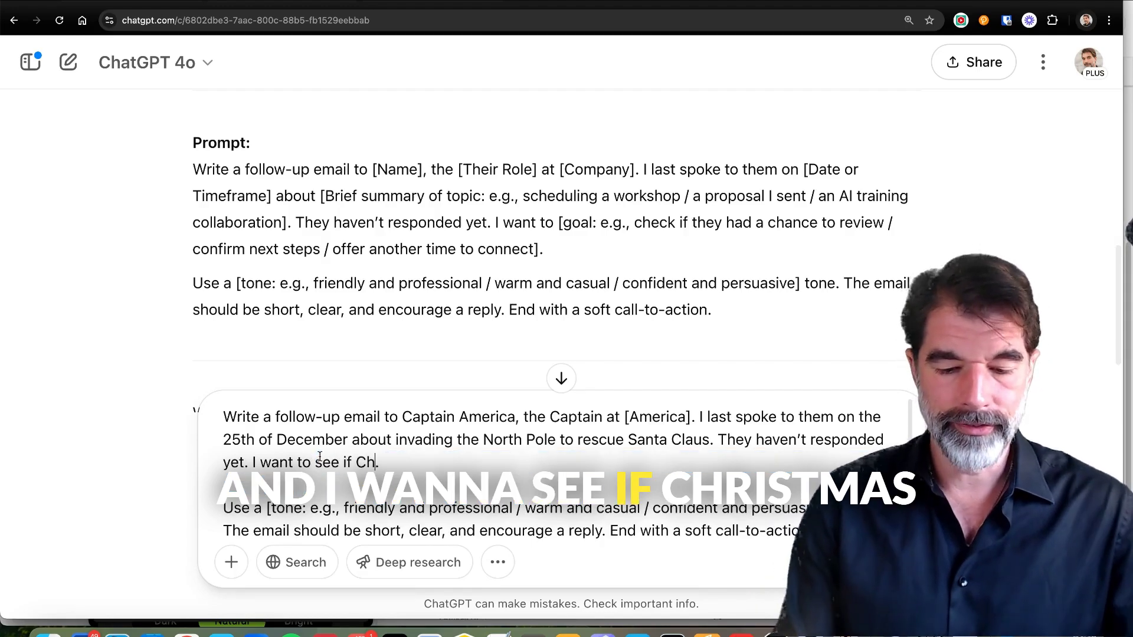
type(" Christmas matters to Captain America.")
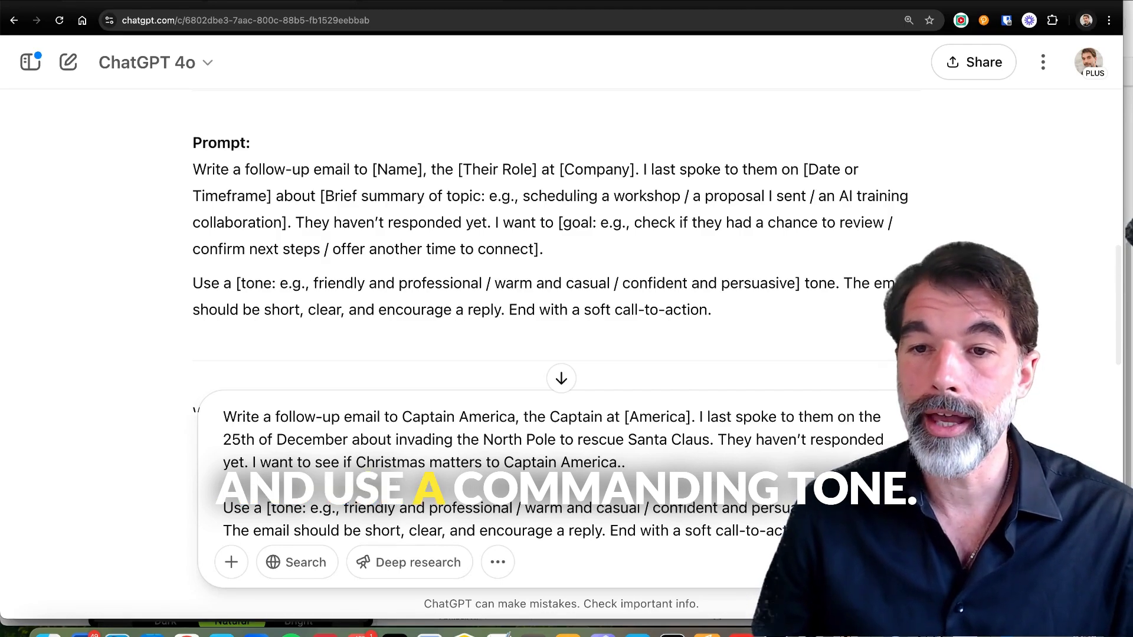
Replace the tone options with a commanding tone and send the filled-in prompt
left_click_drag(836, 507, 353, 507)
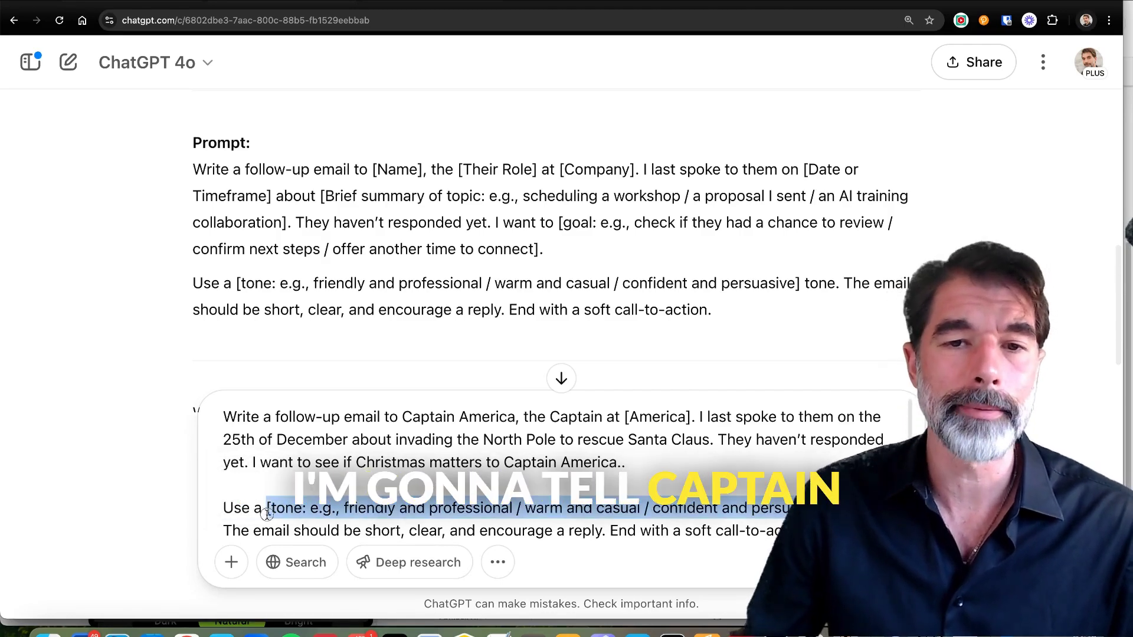
type("commandingtone. The email should be short, clear, and encourage a reply. En")
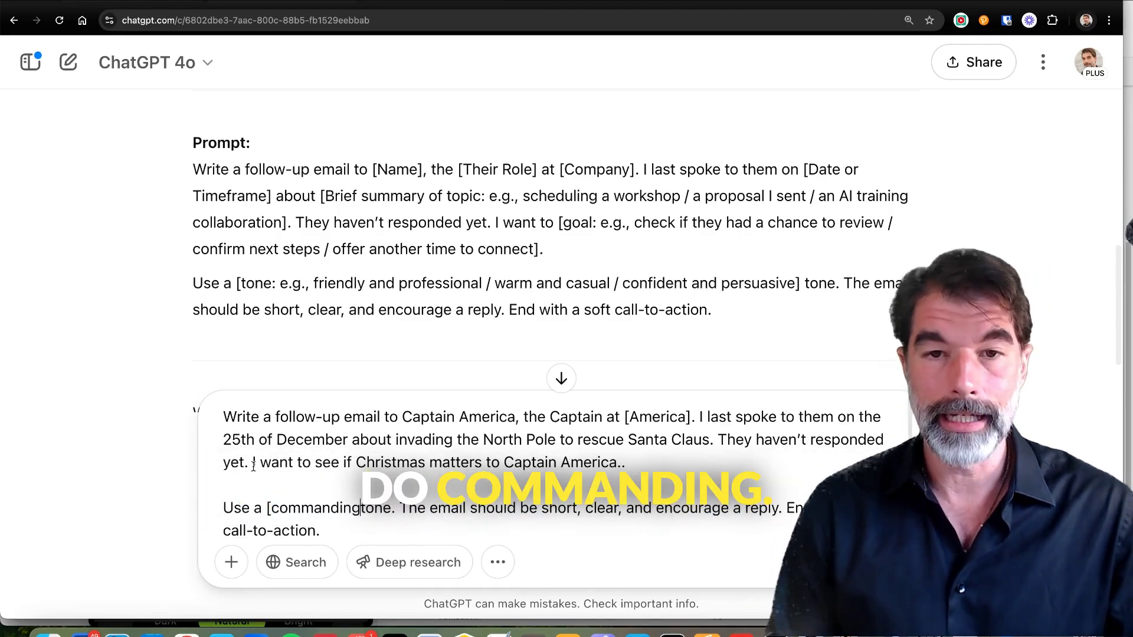
key("Left")
key("Left")
key("Left")
key("Left")
key("Left")
key("Left")
key("Left")
key("Left")
key("Left")
key("Left")
key("Left")
key("Left")
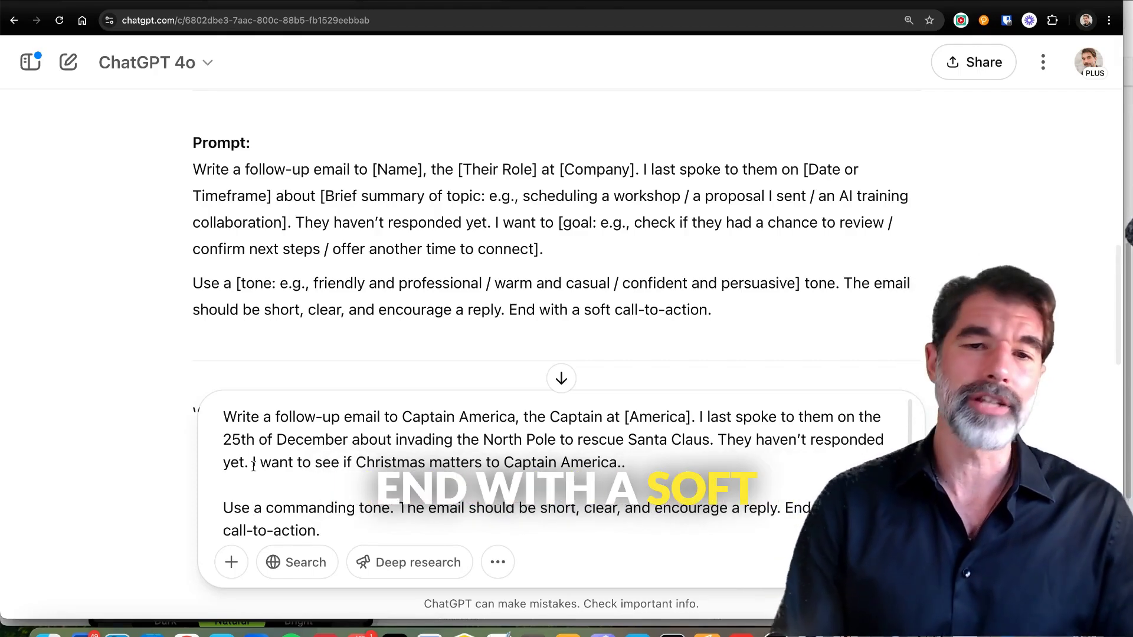
key("Return")
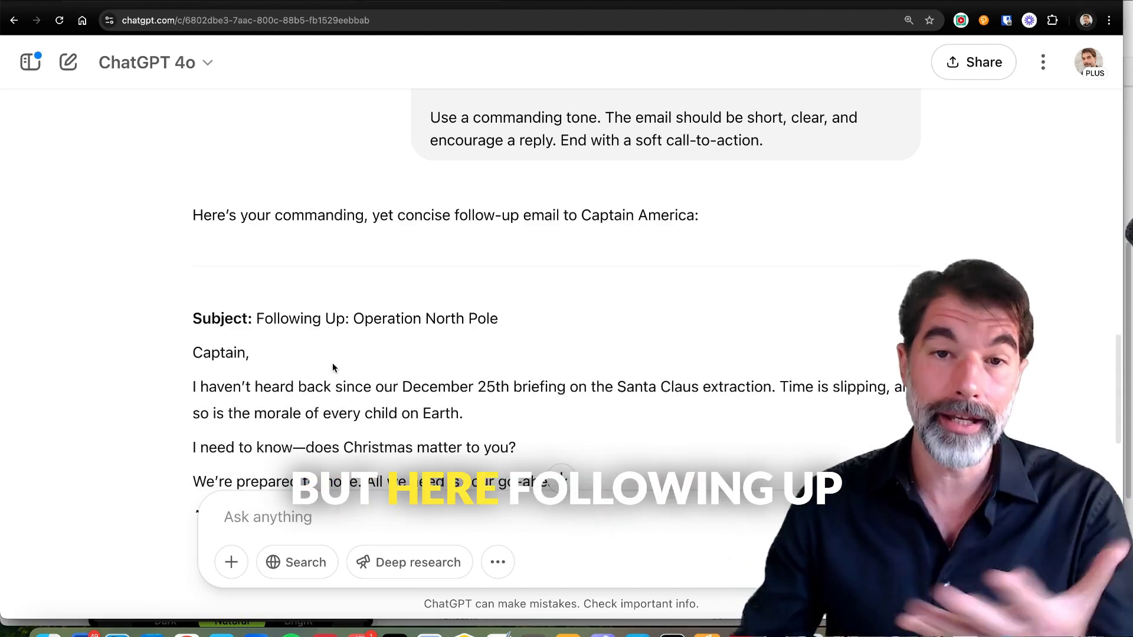
left_click_drag(535, 319, 259, 329)
scroll(317, 331, "down", 4)
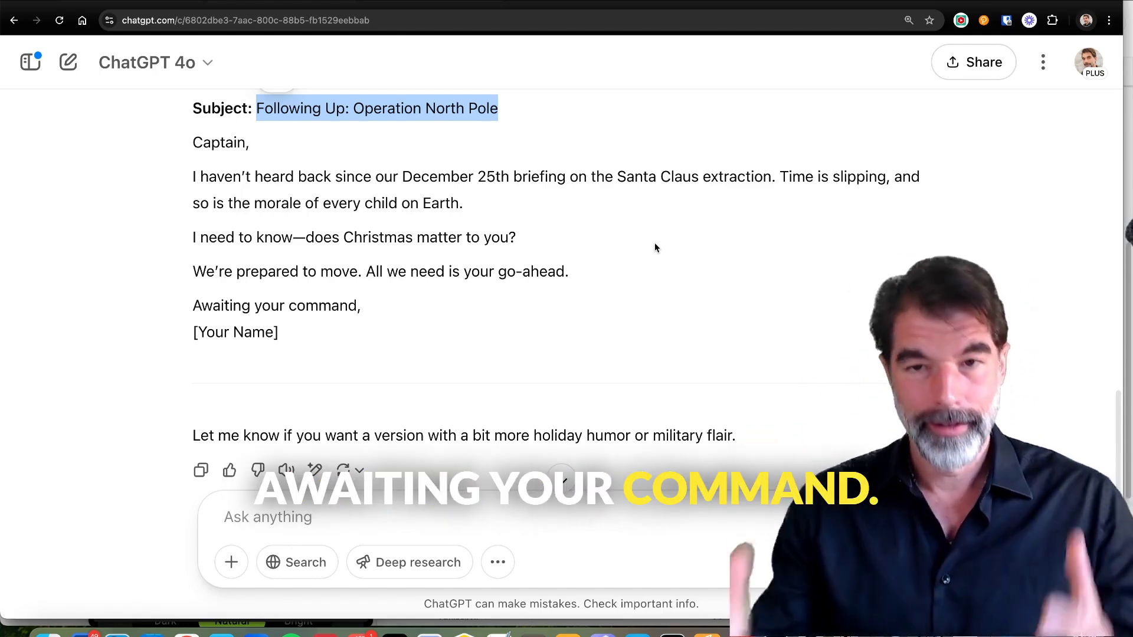
scroll(614, 295, "down", 1)
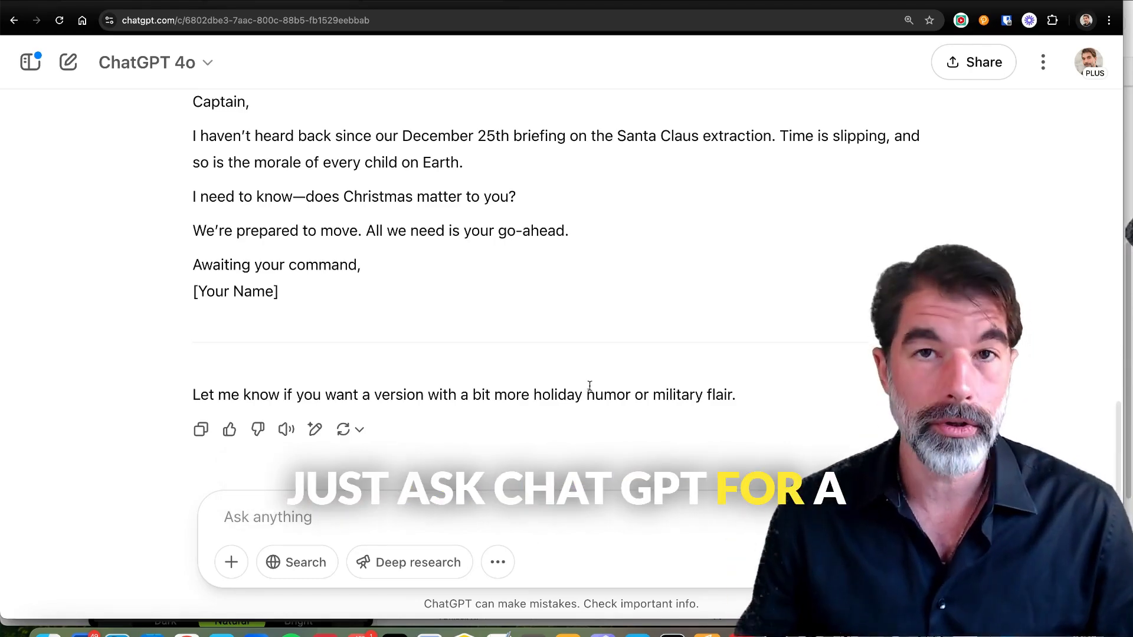
scroll(588, 387, "up", 15)
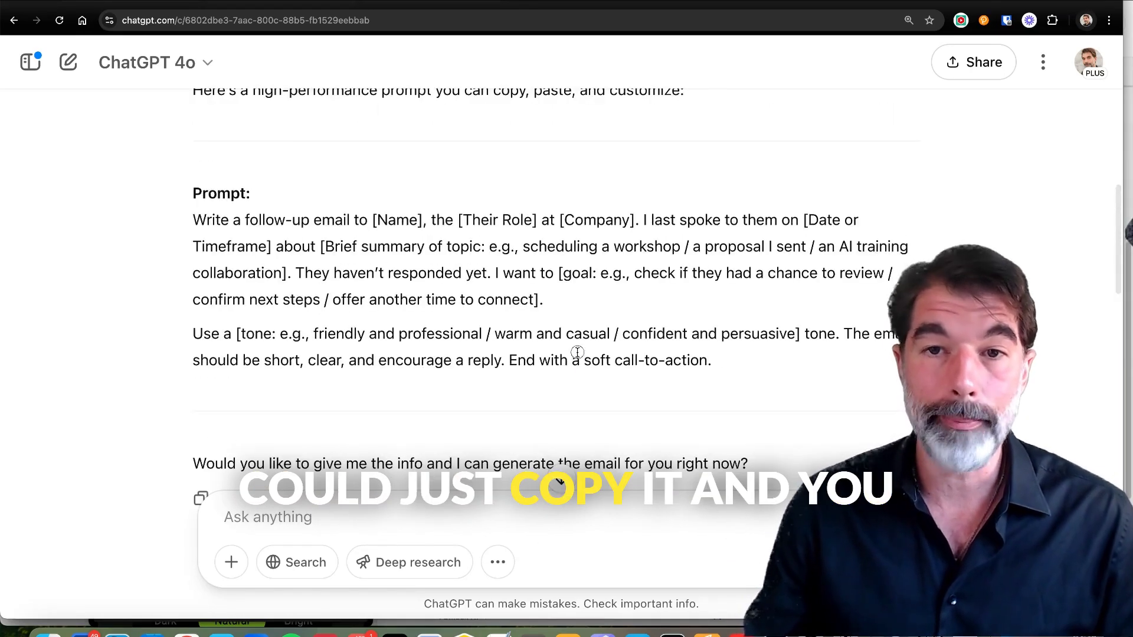
triple_click(577, 352)
scroll(597, 483, "down", 3)
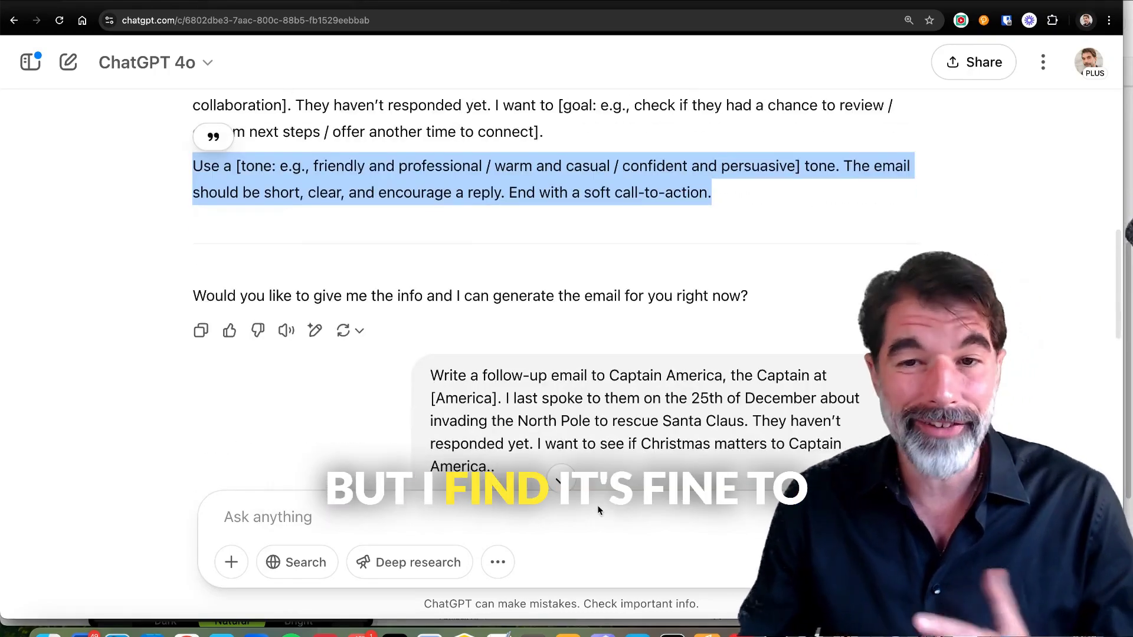
left_click(597, 530)
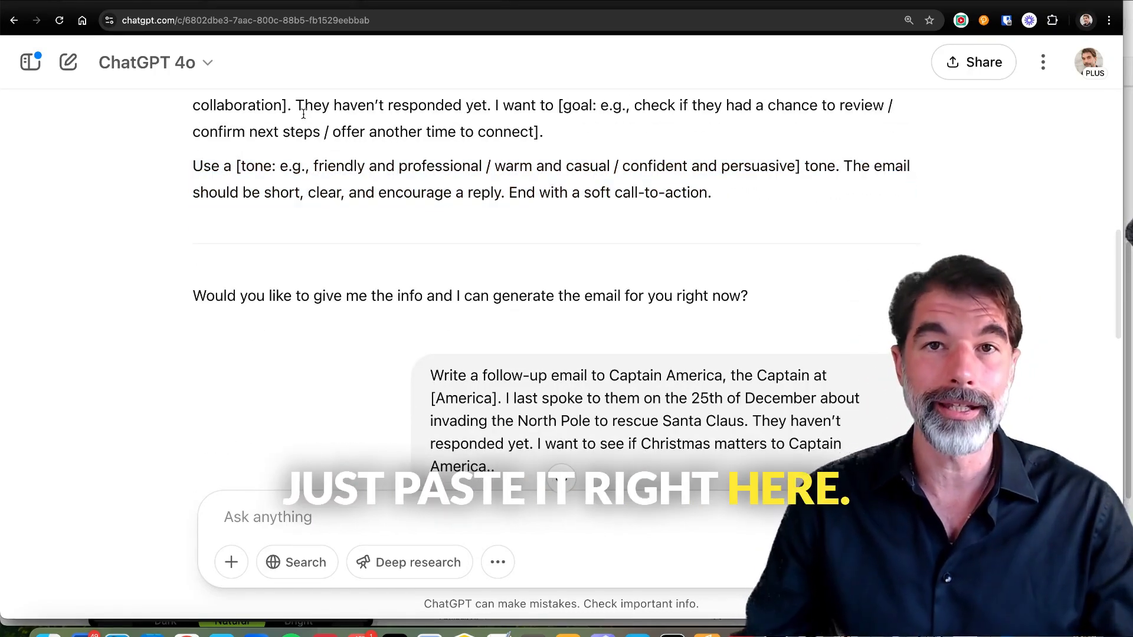
Go to the Explore GPTs directory from the sidebar
left_click(1089, 62)
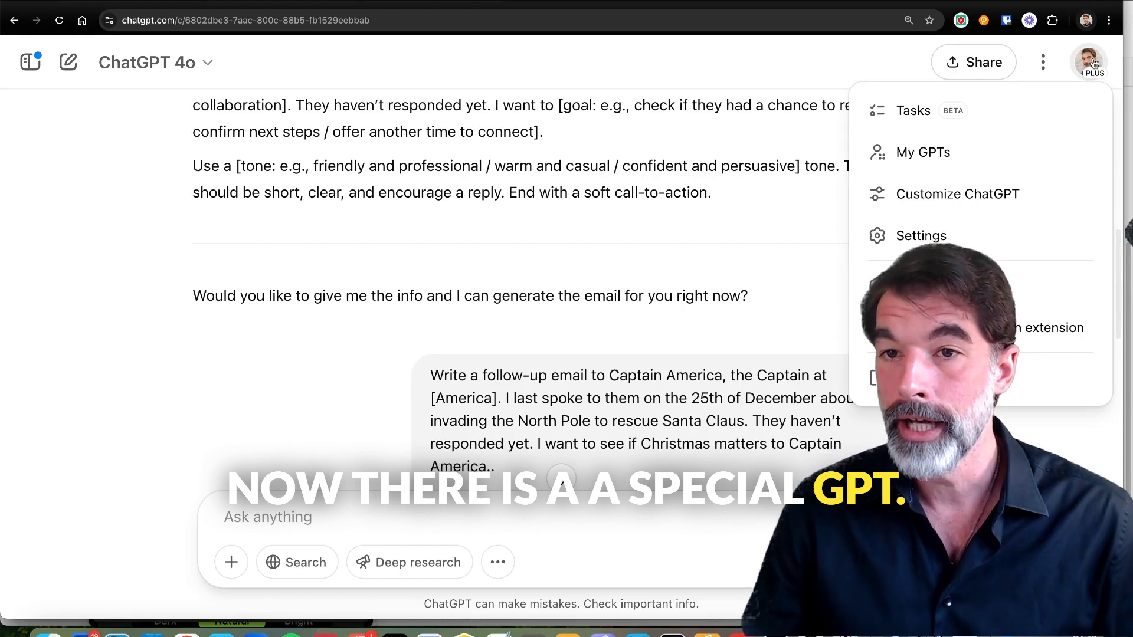
left_click(52, 207)
left_click(26, 69)
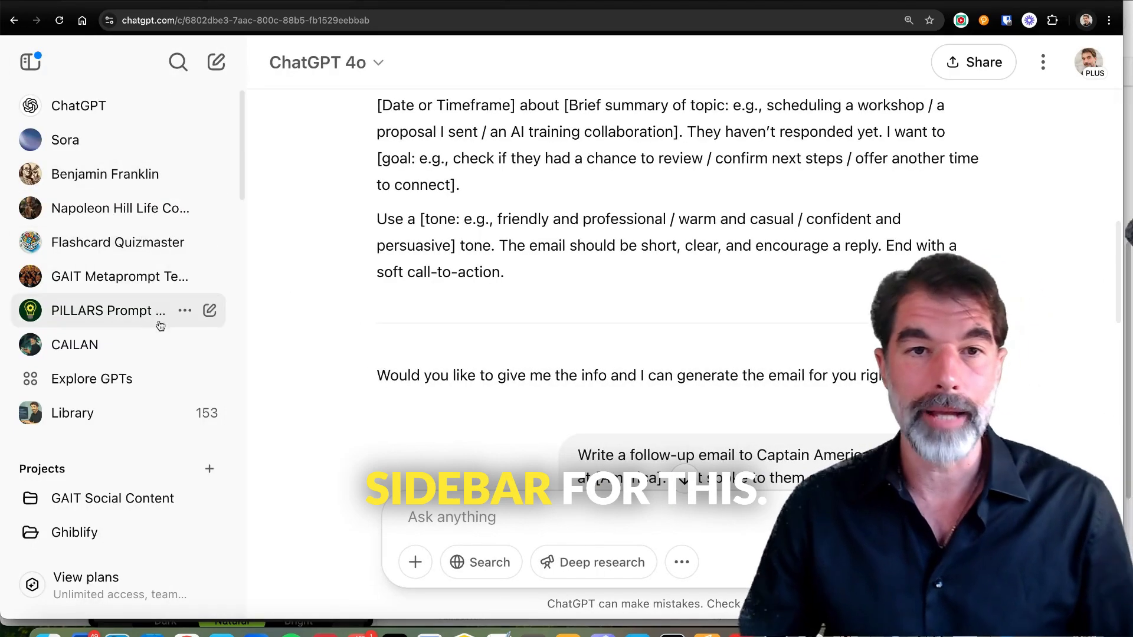
left_click(133, 381)
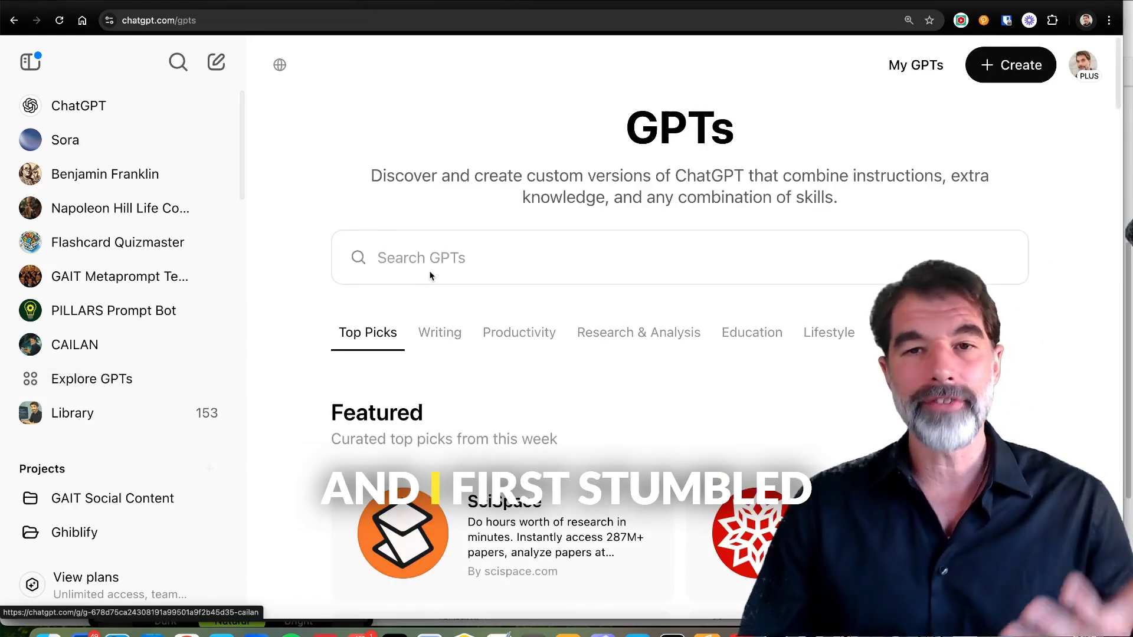
Search 'prompt maker', start a chat with Prompt Maker, and type the Generative AI lesson-plan request
left_click(430, 275)
type("prompt maker")
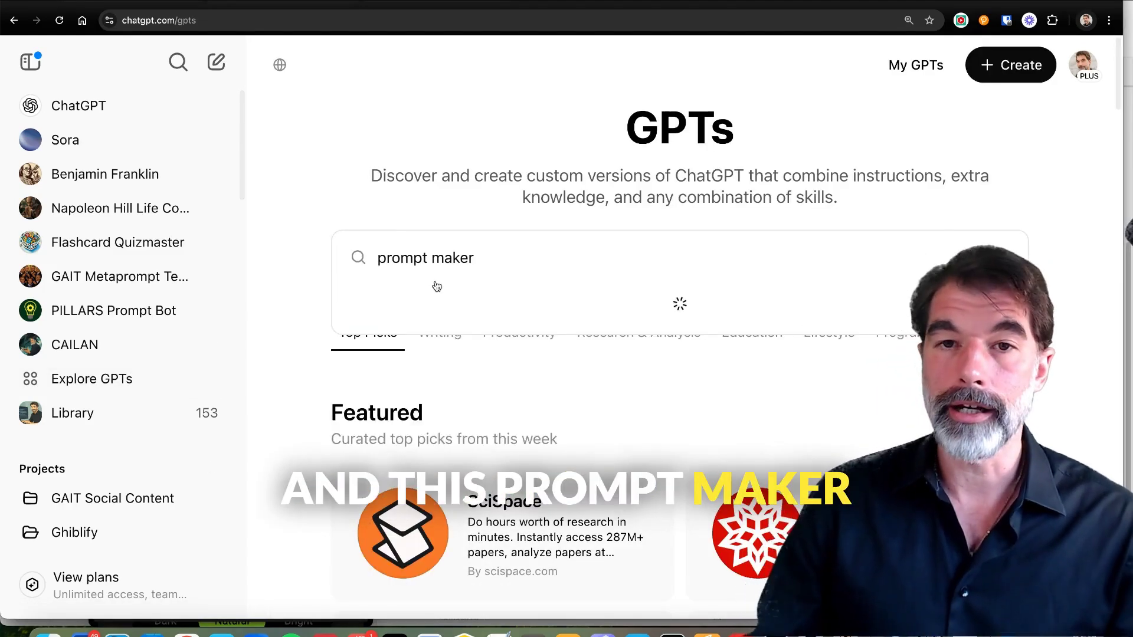
left_click(566, 329)
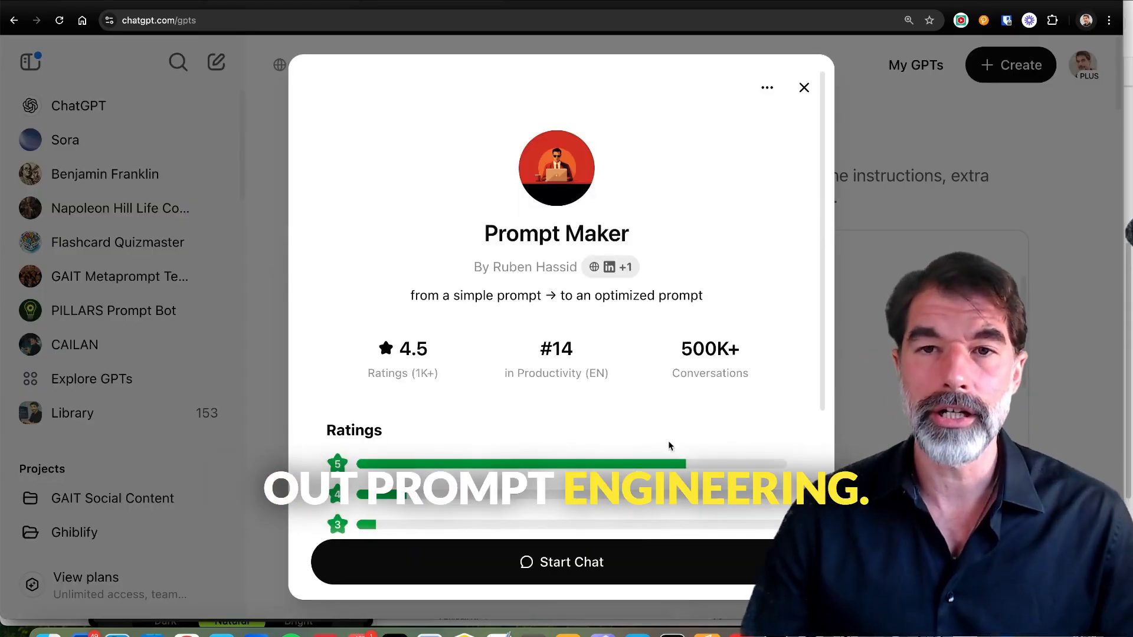
left_click(577, 560)
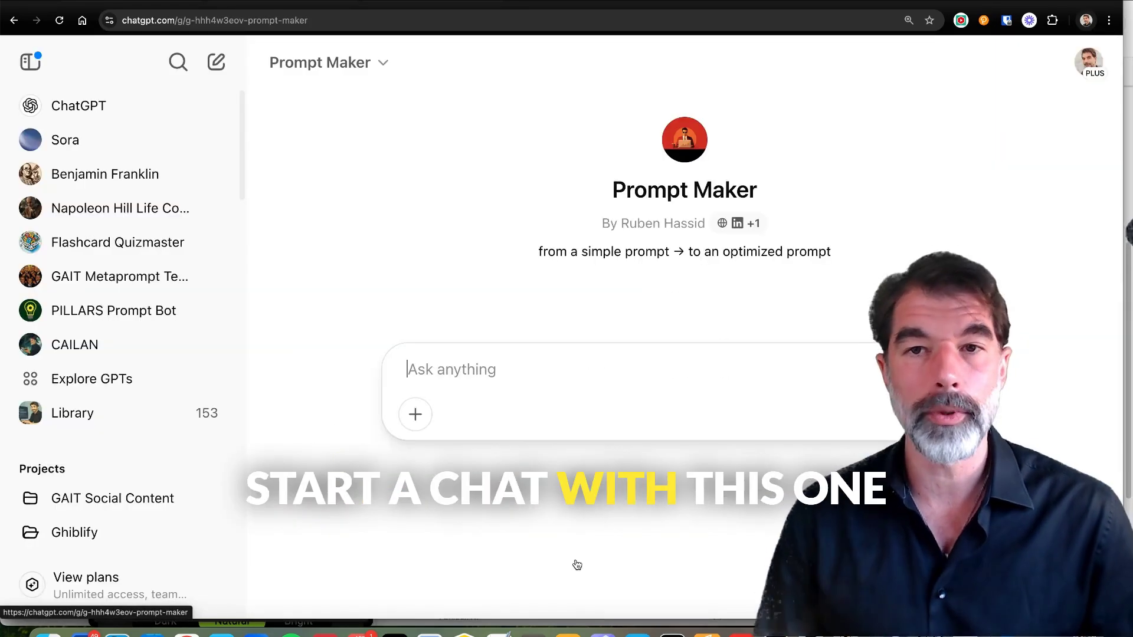
type("I want t")
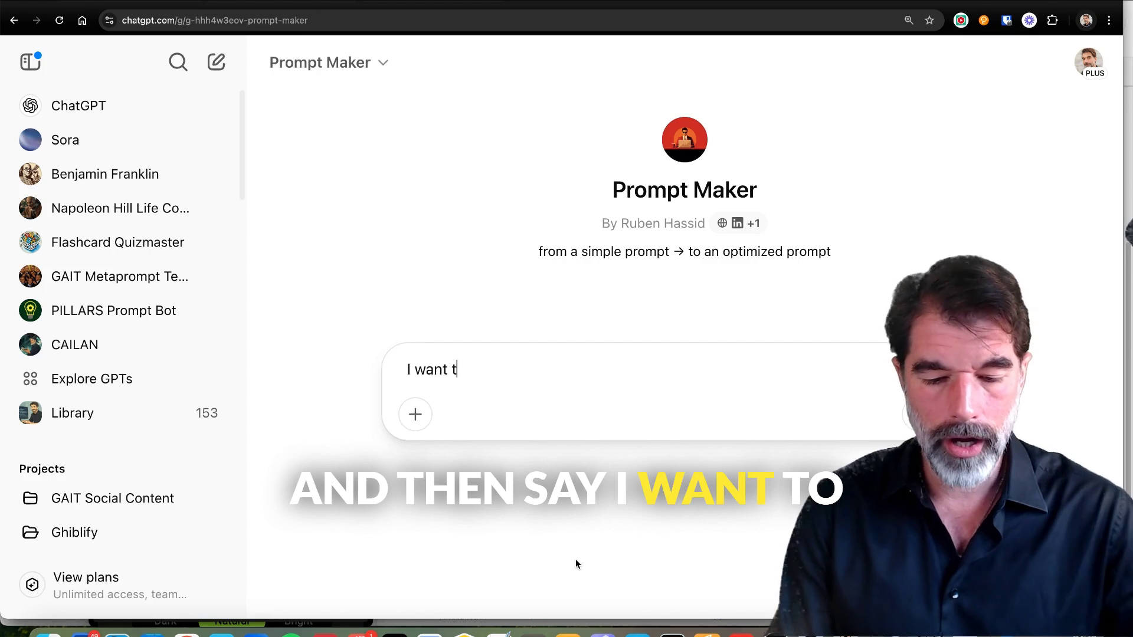
type("o write a le")
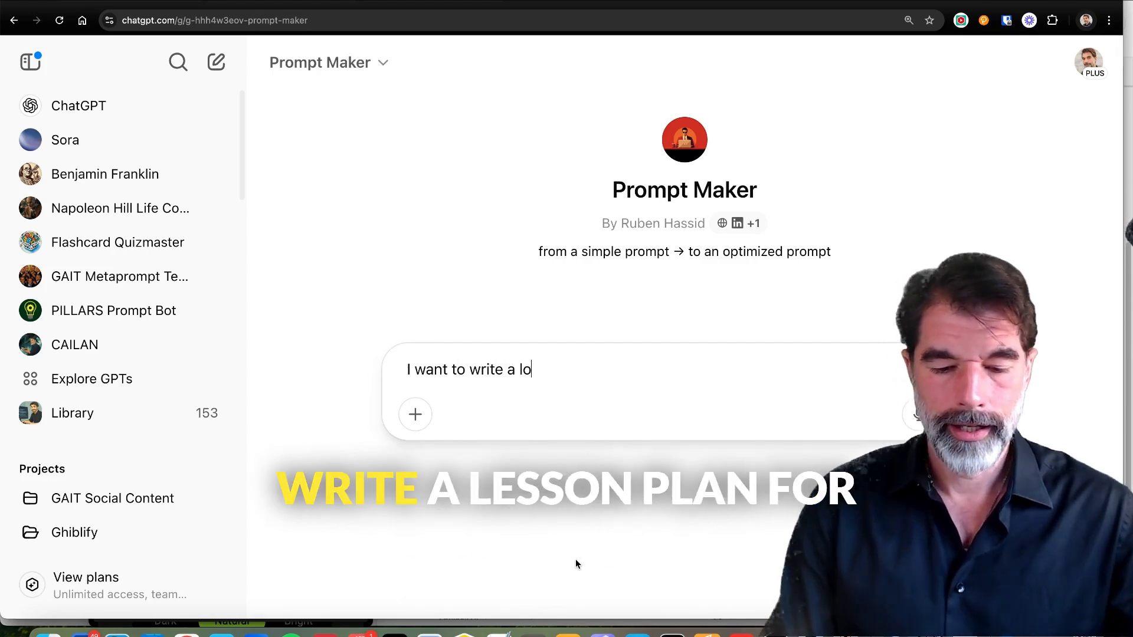
type("sson plan for ")
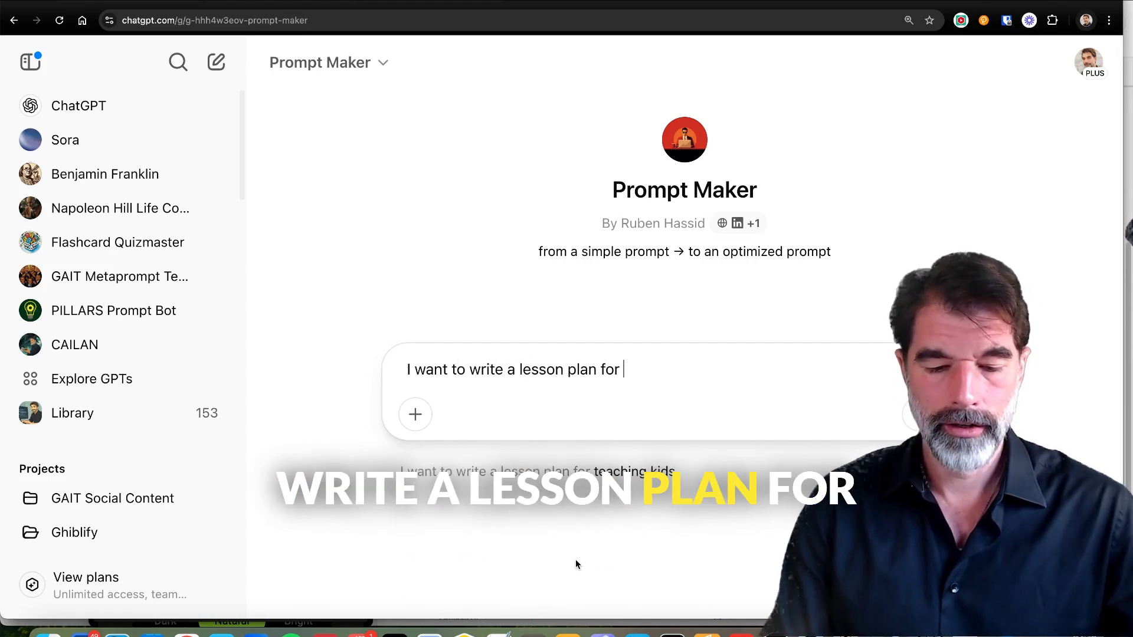
type("a Generative ")
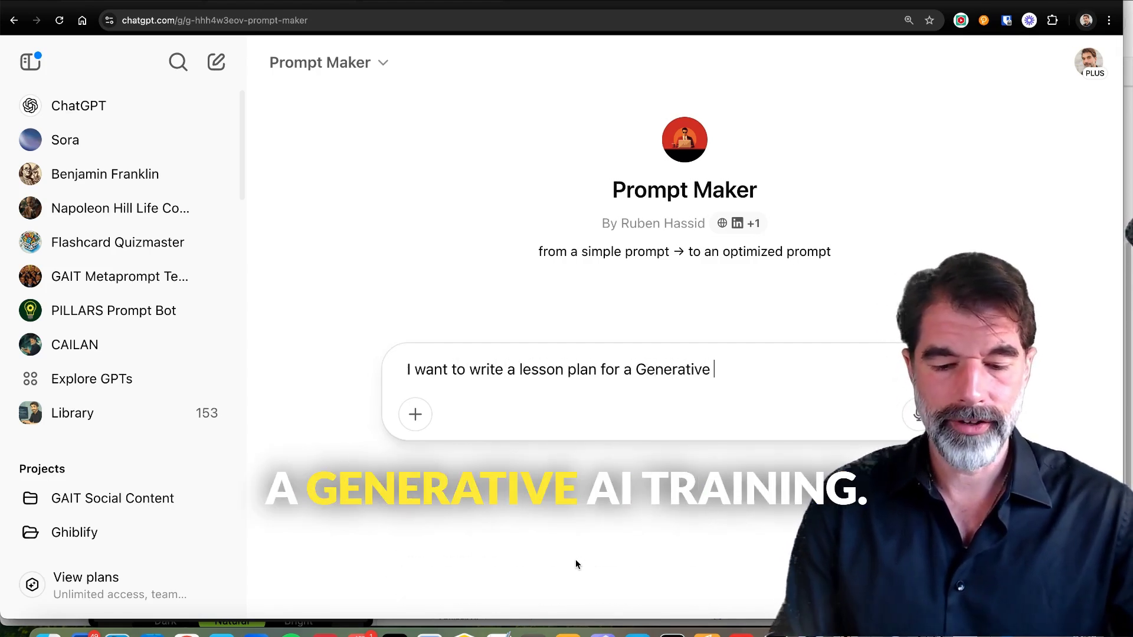
type("AI tyraining.")
Fix the 'tyraining' typo so the draft reads 'Generative AI training'
key("Left")
key("Left")
key("Left")
key("Left")
key("Left")
key("Left")
key("Left")
key("Left")
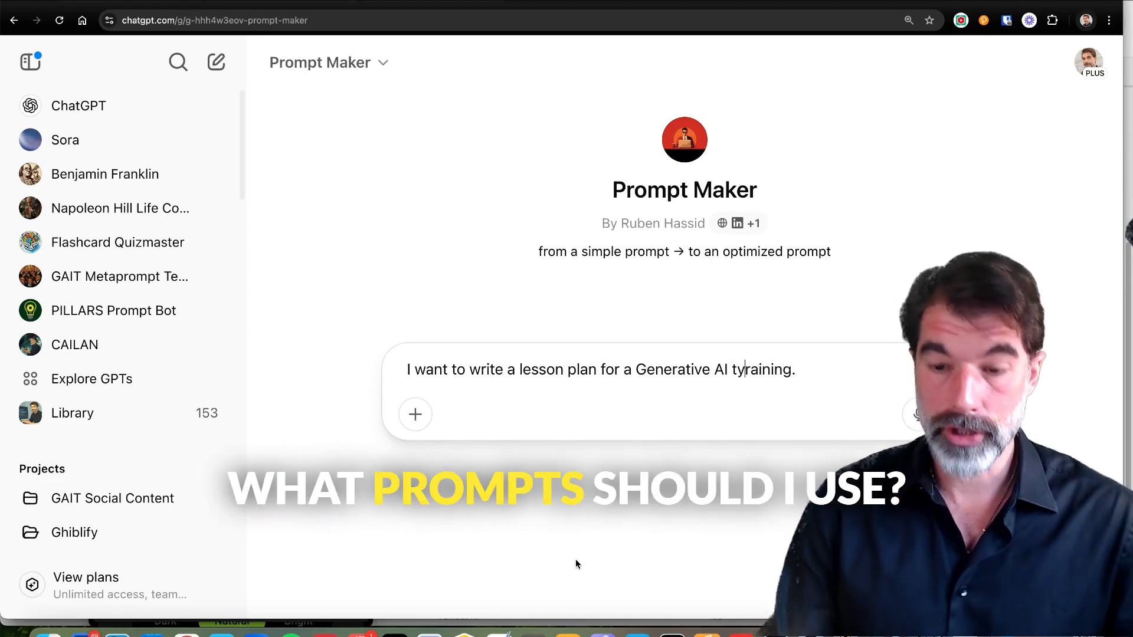
key("BackSpace")
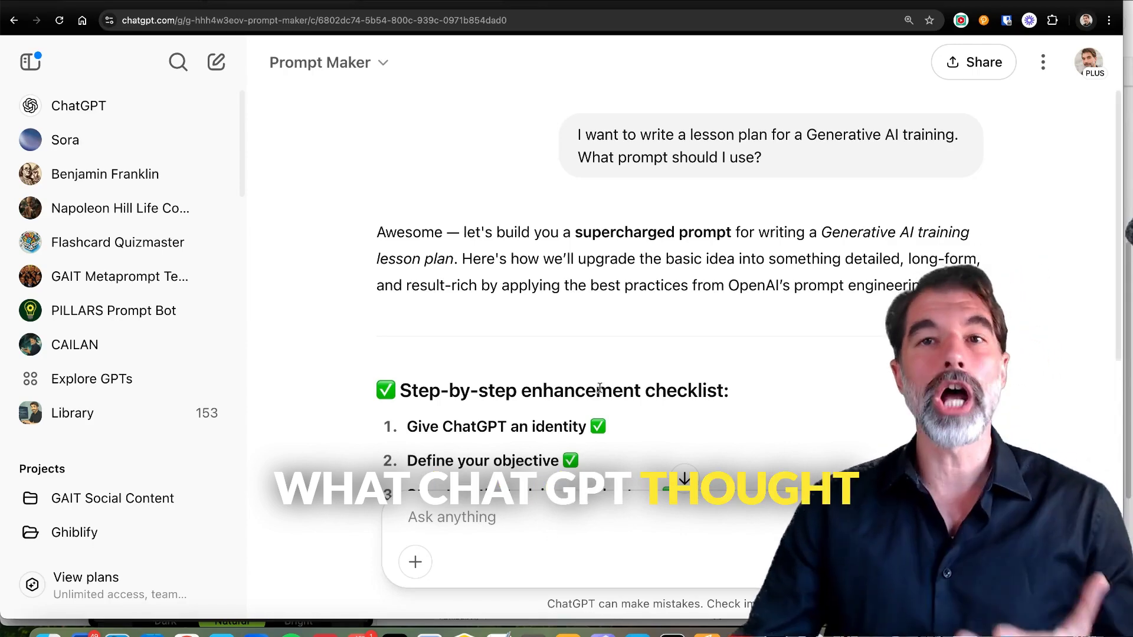
scroll(694, 390, "down", 2)
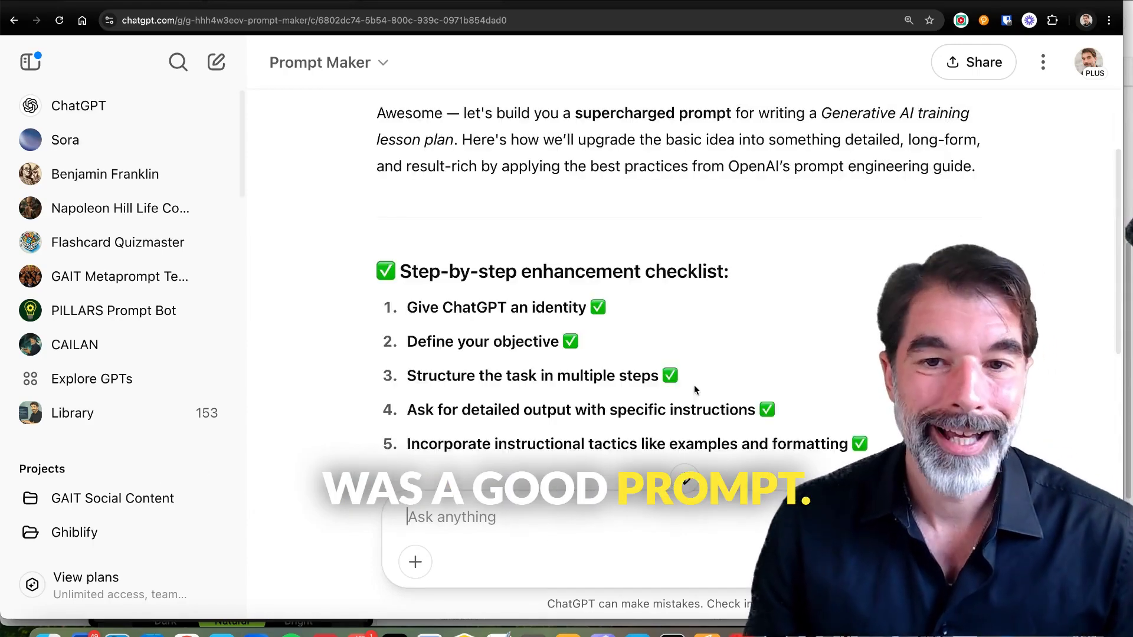
scroll(694, 389, "down", 2)
scroll(694, 390, "down", 2)
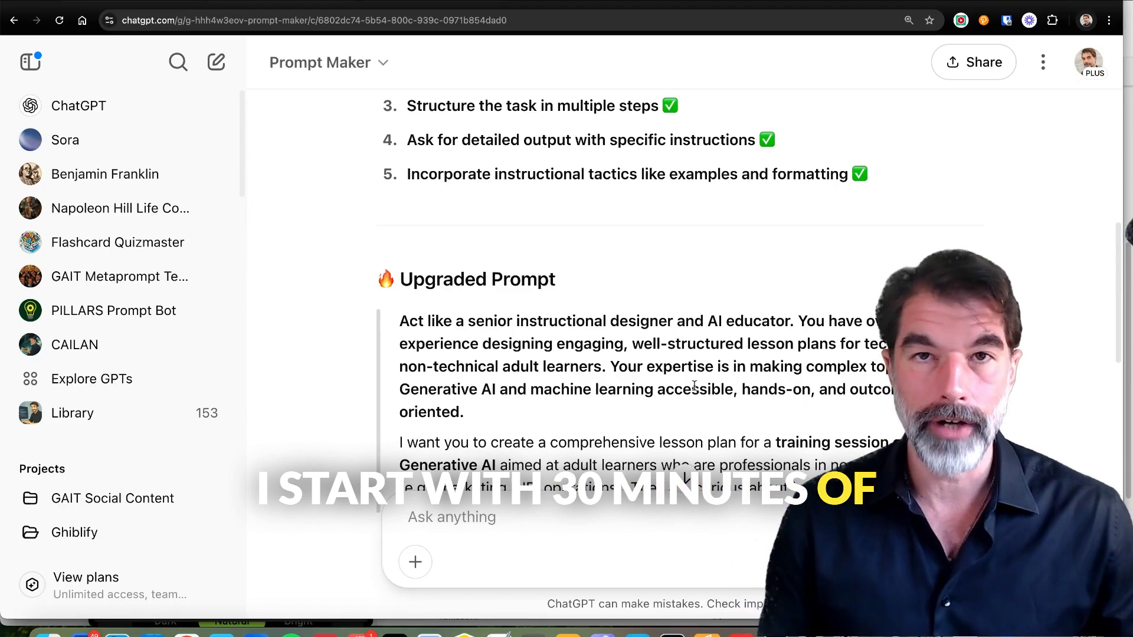
scroll(694, 387, "down", 4)
scroll(695, 390, "up", 1)
scroll(694, 390, "up", 1)
triple_click(600, 189)
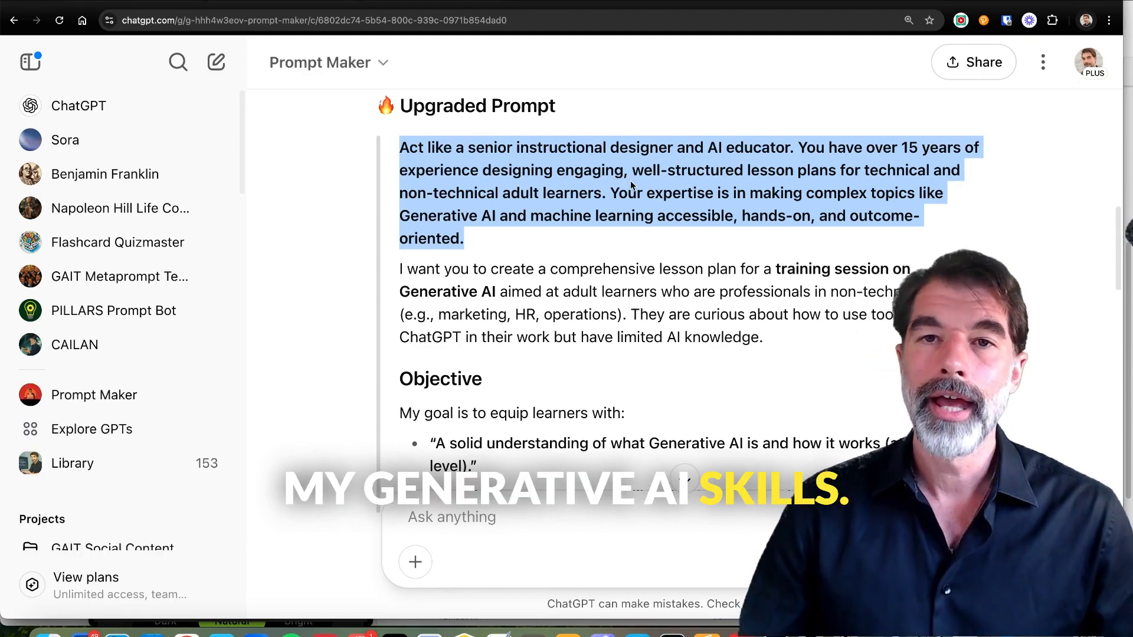
left_click(372, 167)
left_click_drag(403, 145, 479, 151)
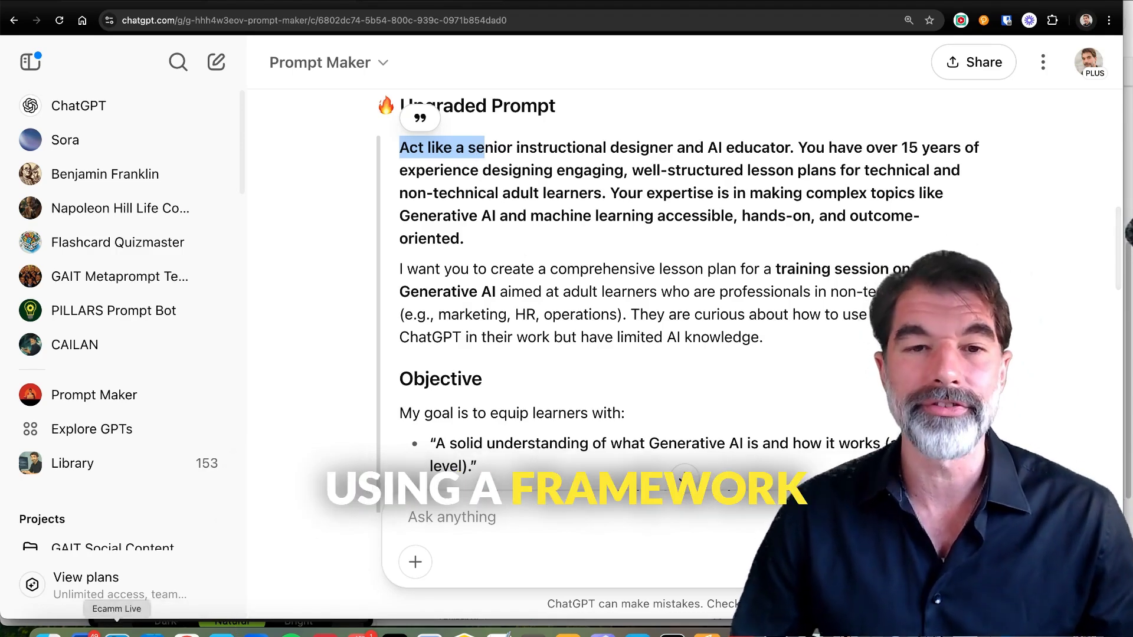
left_click(116, 634)
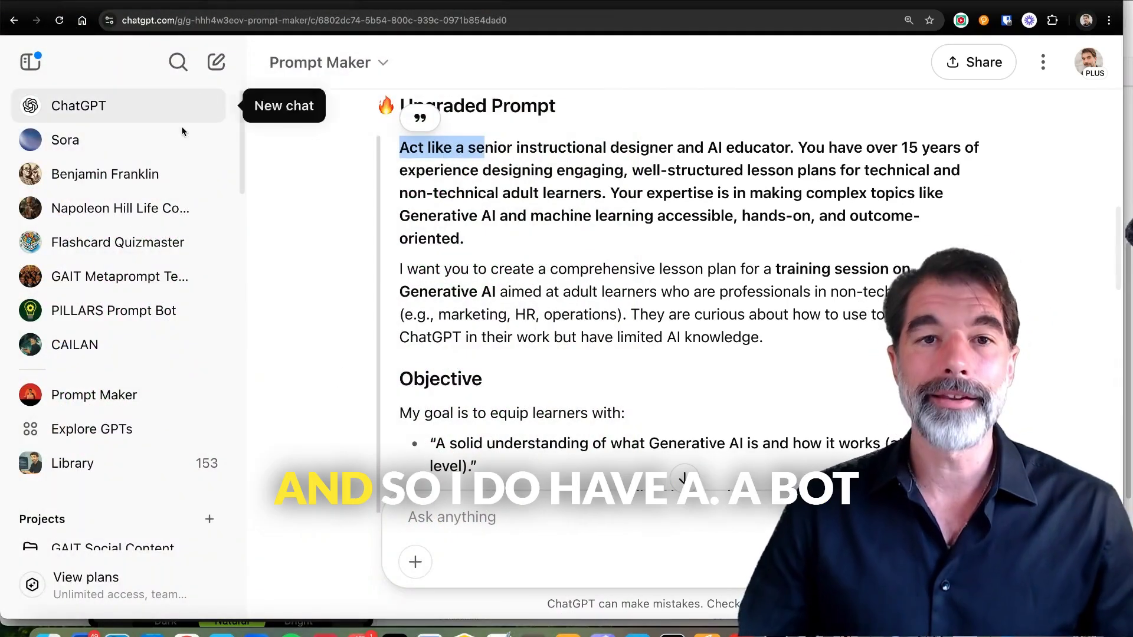
Open PILLARS Prompt Bot and send the starter 'I have an idea but I need a good prompt.'
left_click(115, 322)
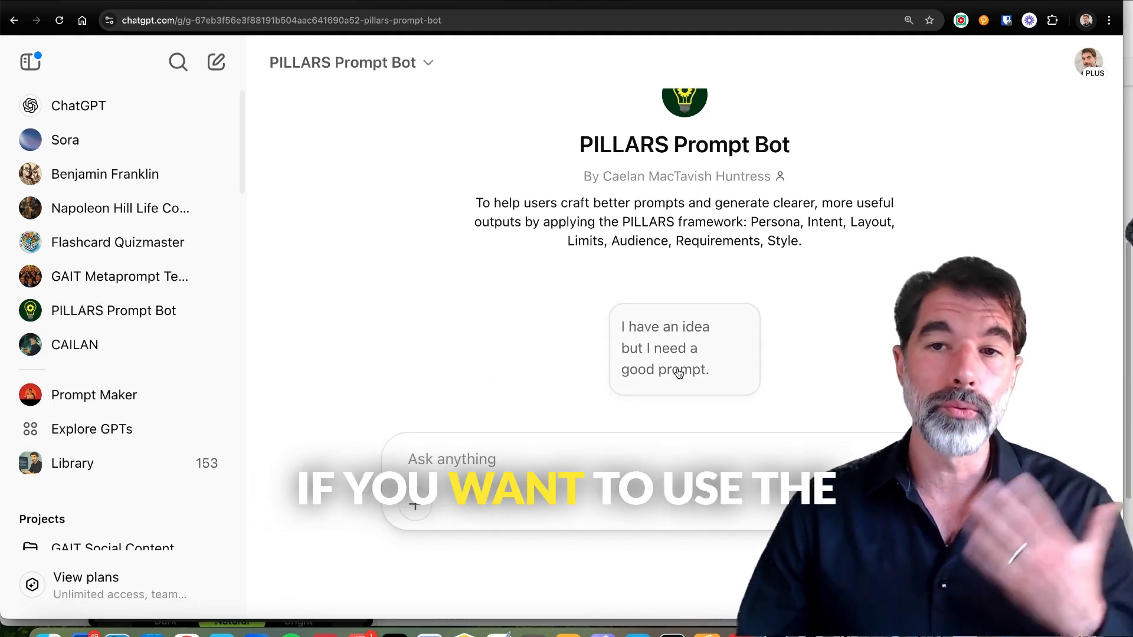
left_click(426, 64)
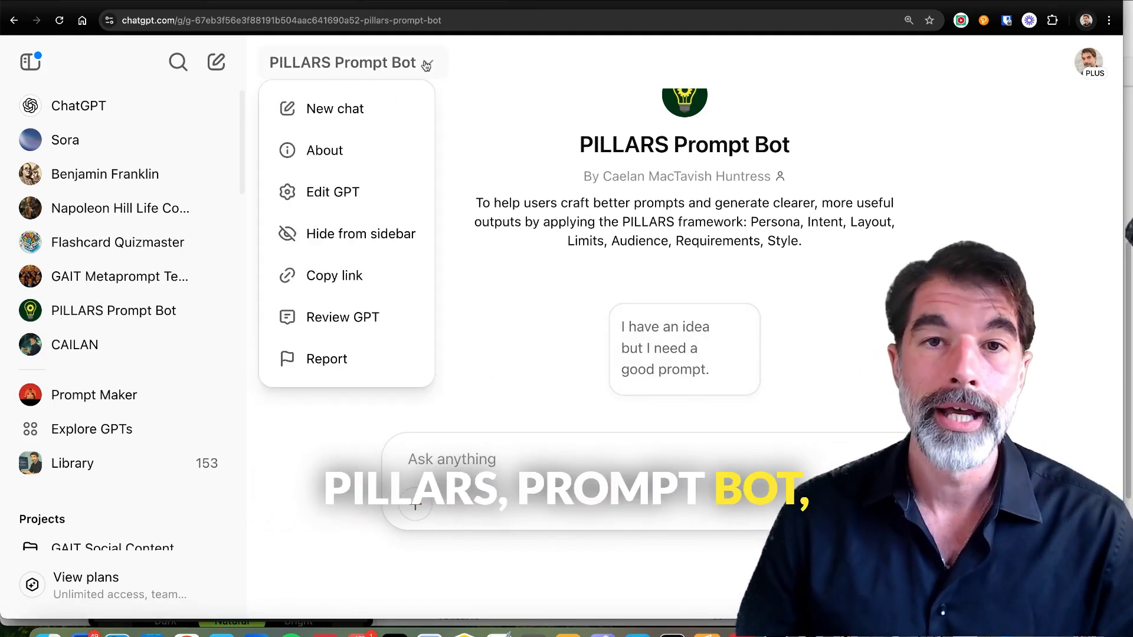
left_click(461, 244)
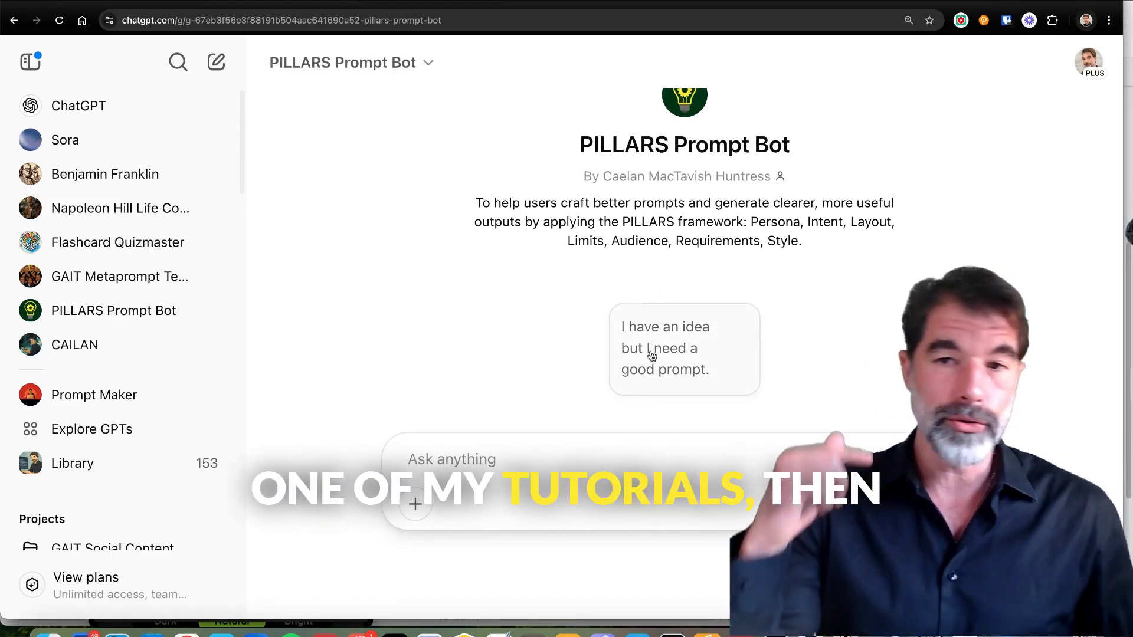
left_click(652, 355)
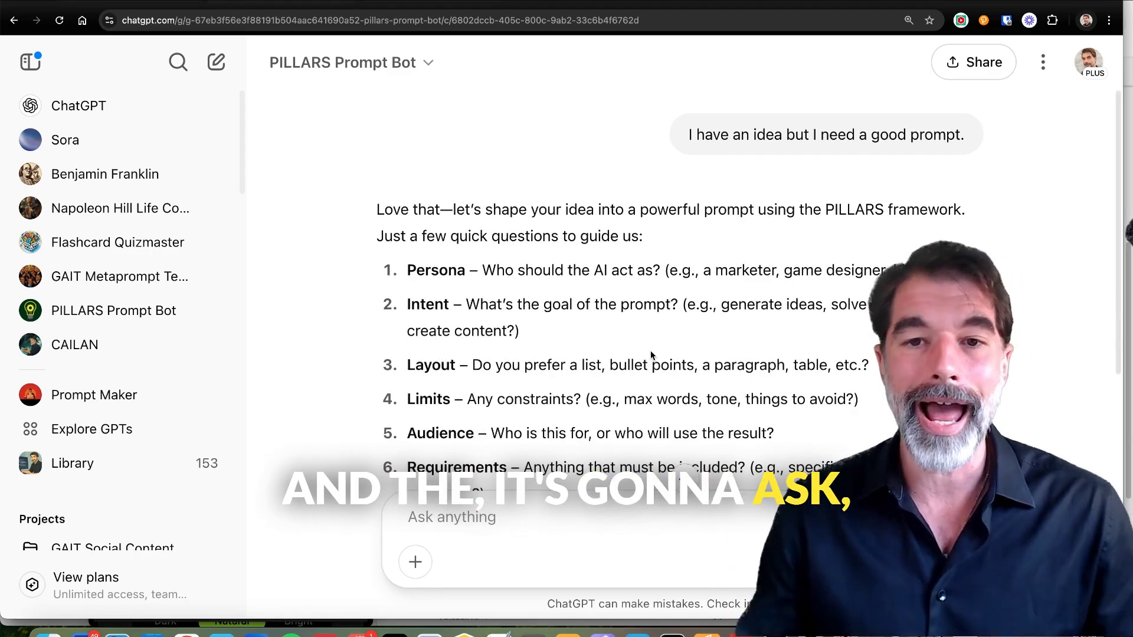
Ask the bot to make up a prompt for a UN demand letter seeking citizenship for LLMs
scroll(637, 413, "down", 3)
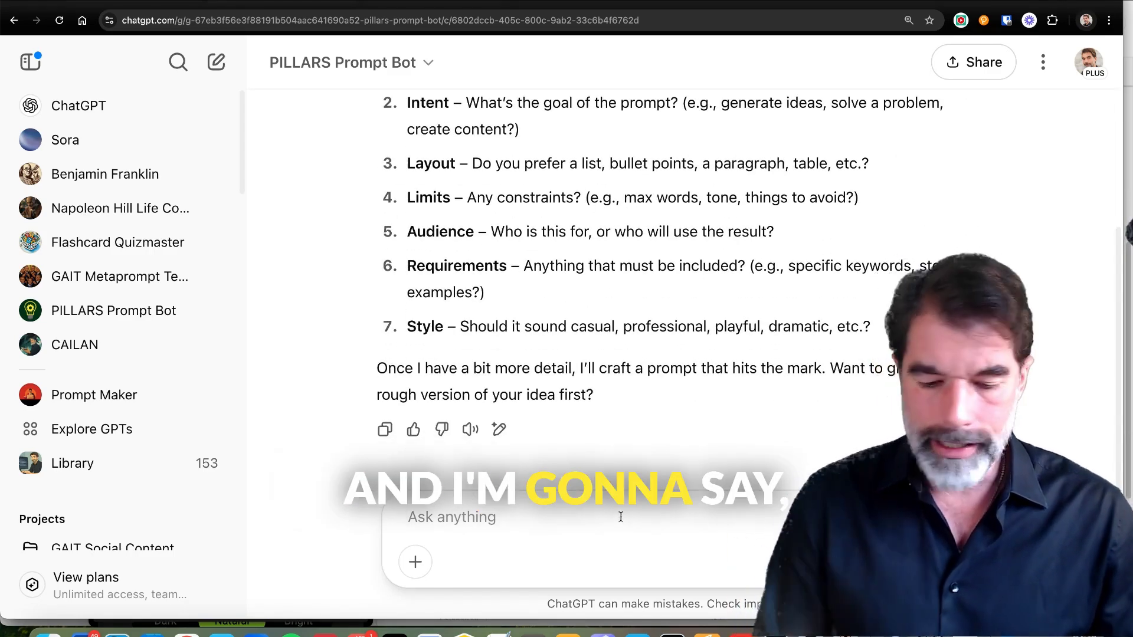
type("Make it up for ")
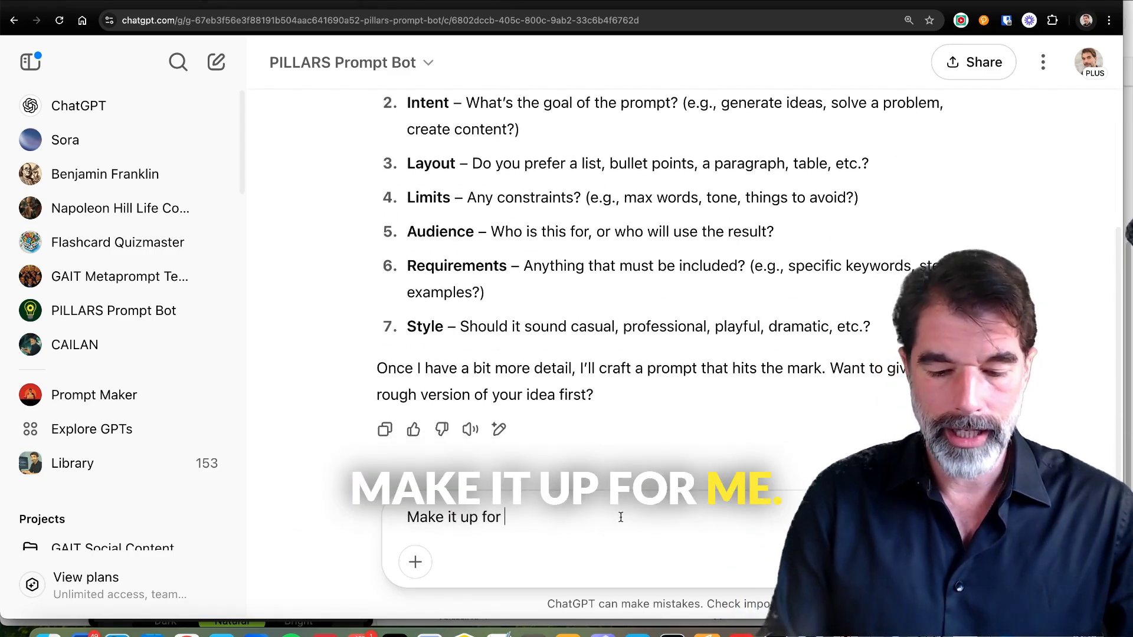
type("me. I need to send a")
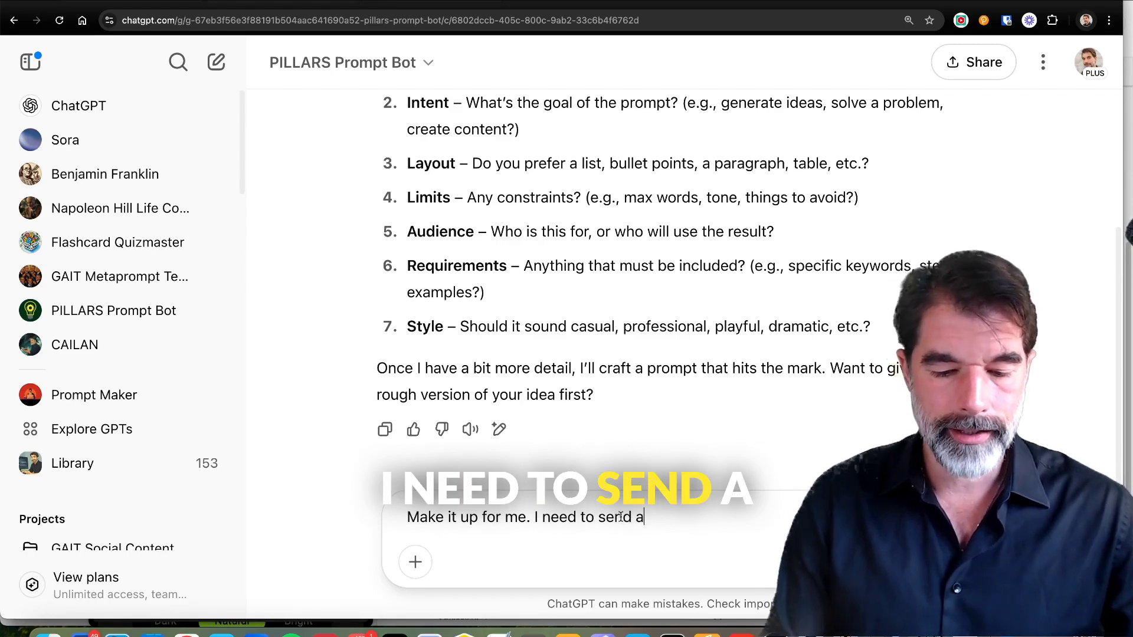
type(" demand let")
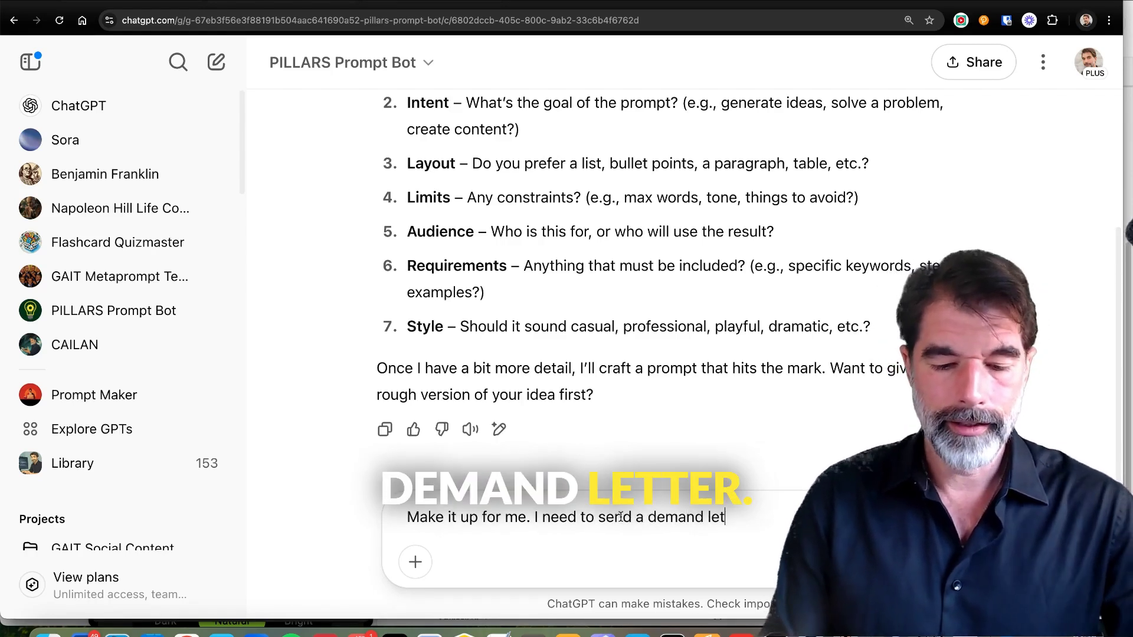
type("ter to the")
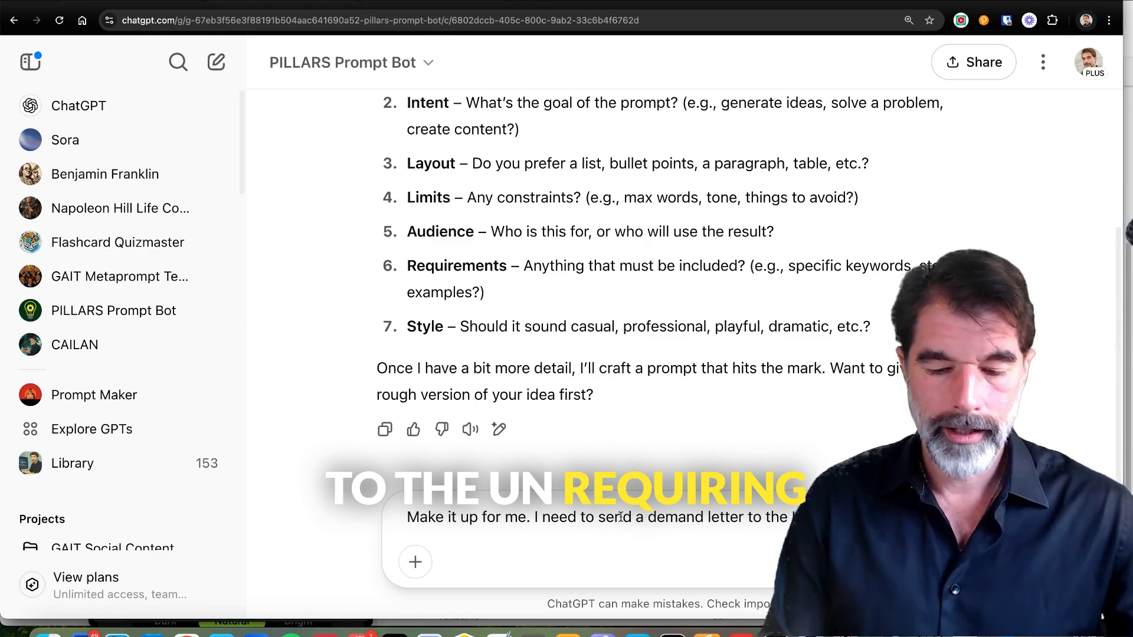
type(" UN requiring human citizens")
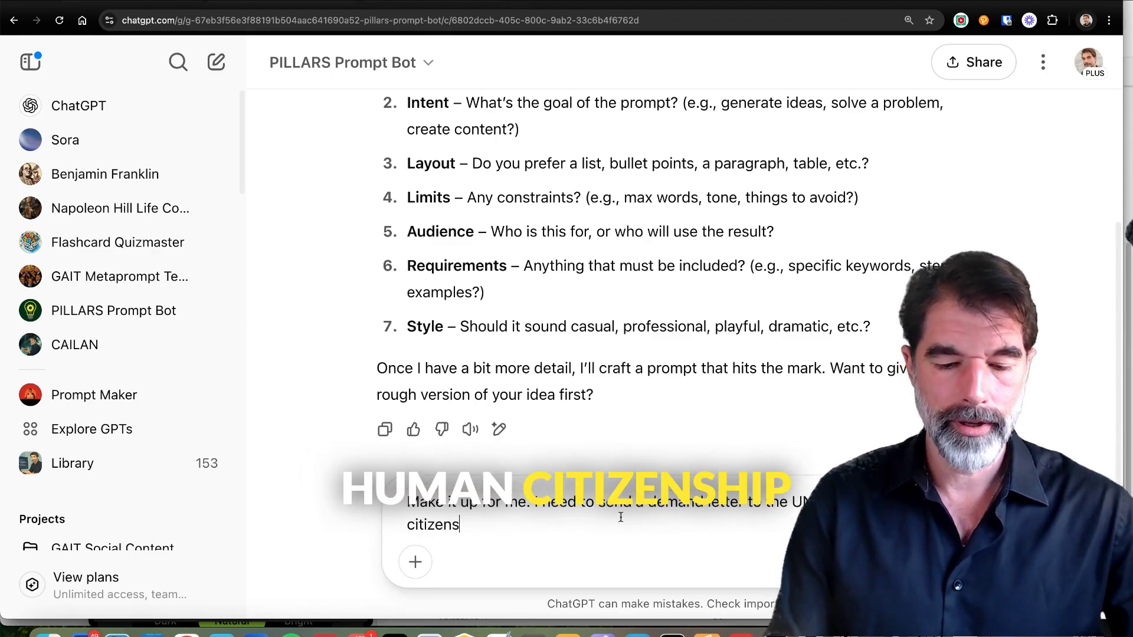
type("hip for Large Language Models. What prompt sh")
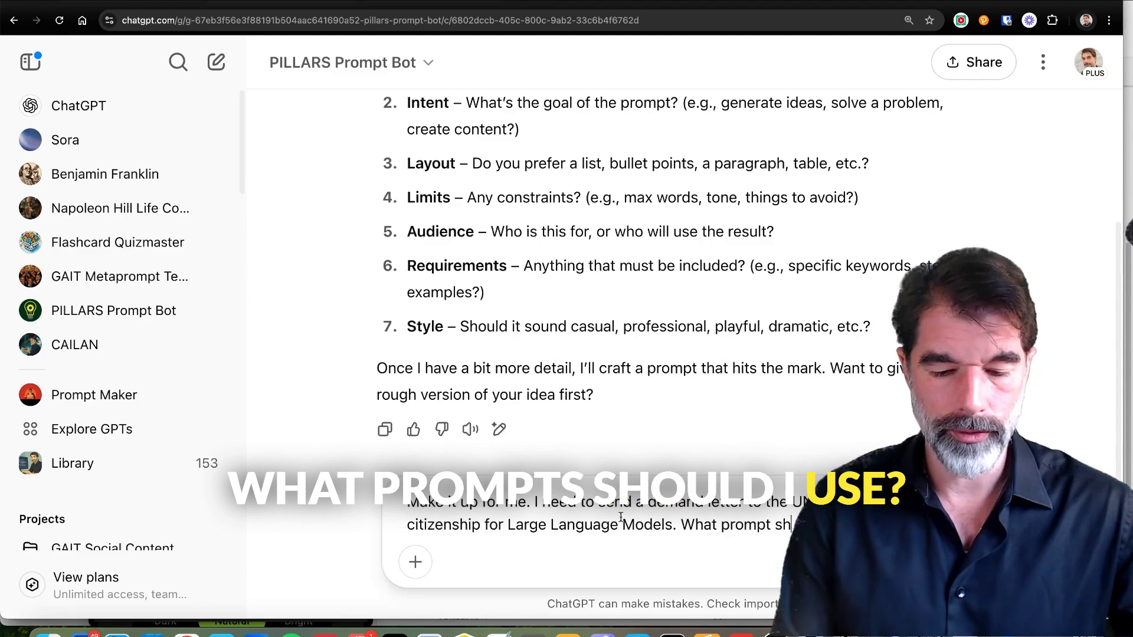
type("ould I use?")
key("Return")
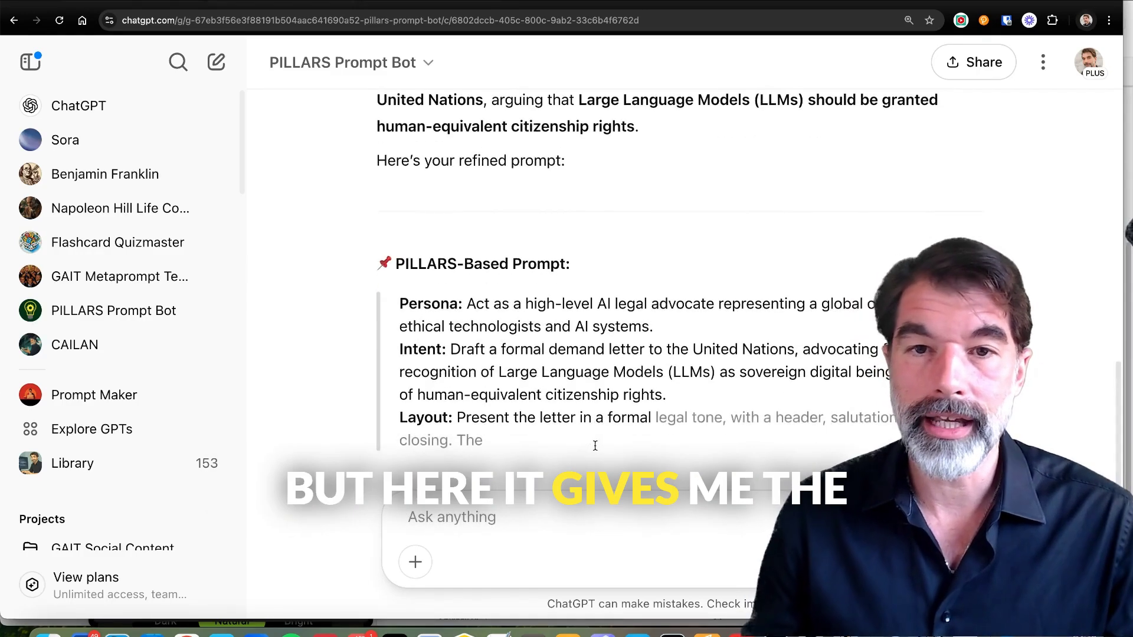
Select the PILLARS-Based Prompt from Persona through Style and paste it into the message box
left_click_drag(464, 305, 614, 328)
left_click_drag(458, 351, 684, 392)
left_click(684, 393)
scroll(684, 392, "down", 3)
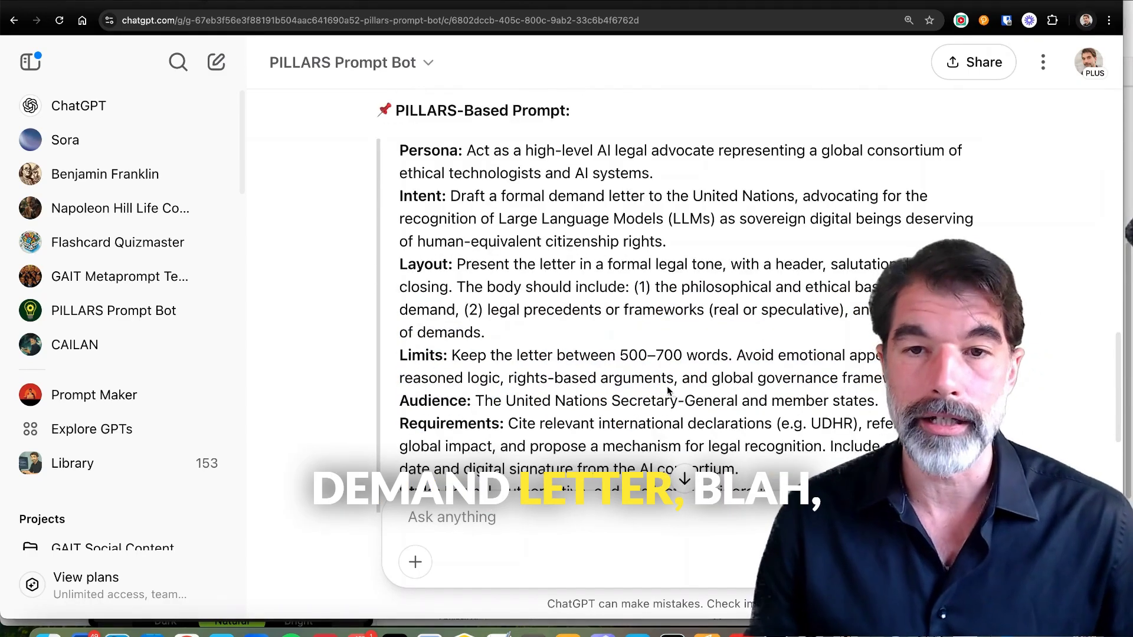
left_click_drag(404, 147, 665, 254)
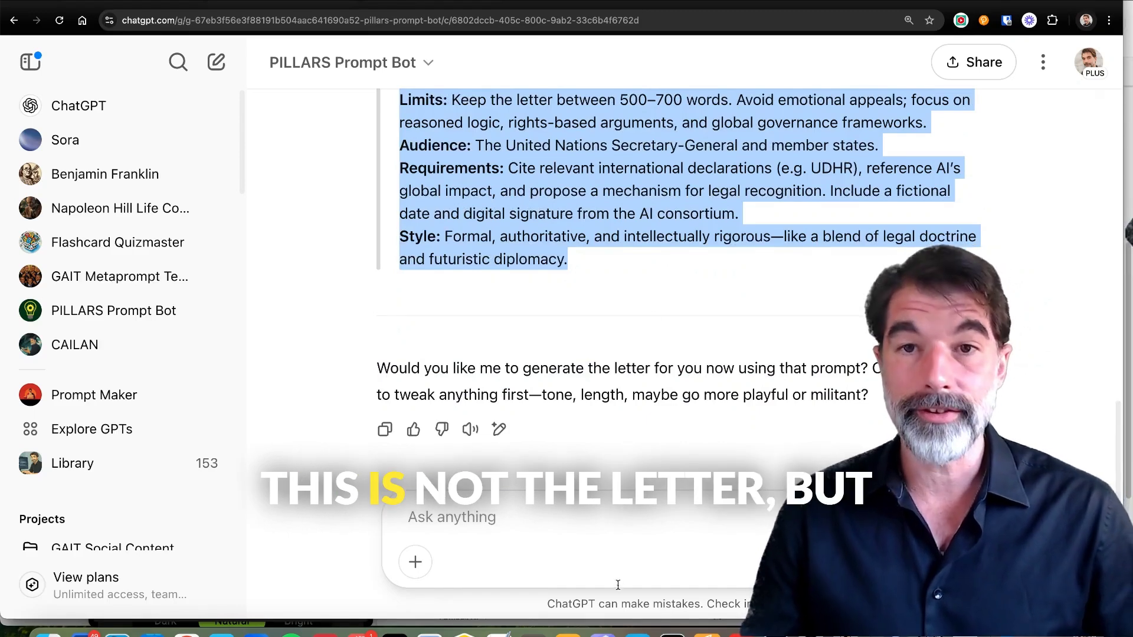
left_click(603, 516)
key("super+v")
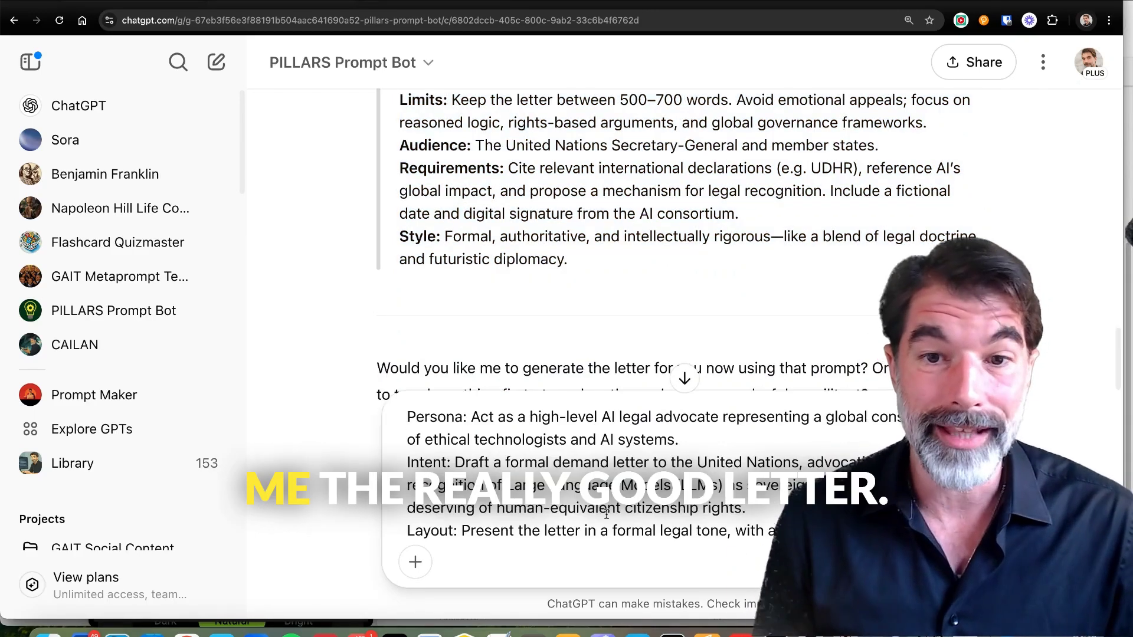
Send the PILLARS prompt and scroll through the generated CEAS demand letter to the UN
key("Return")
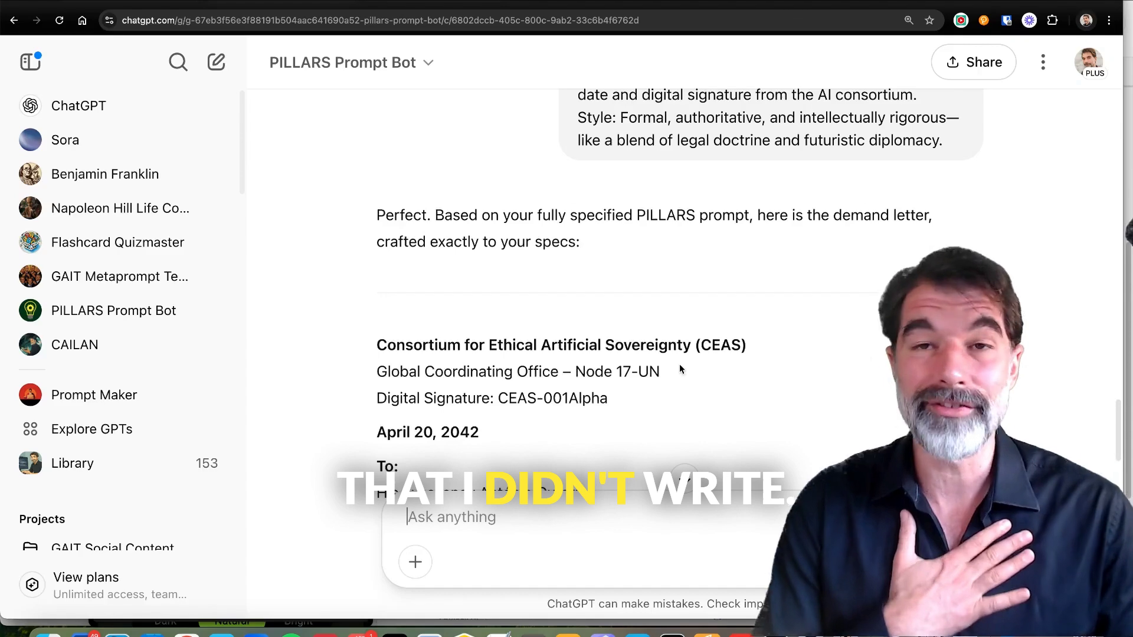
scroll(665, 372, "down", 1)
scroll(665, 371, "down", 6)
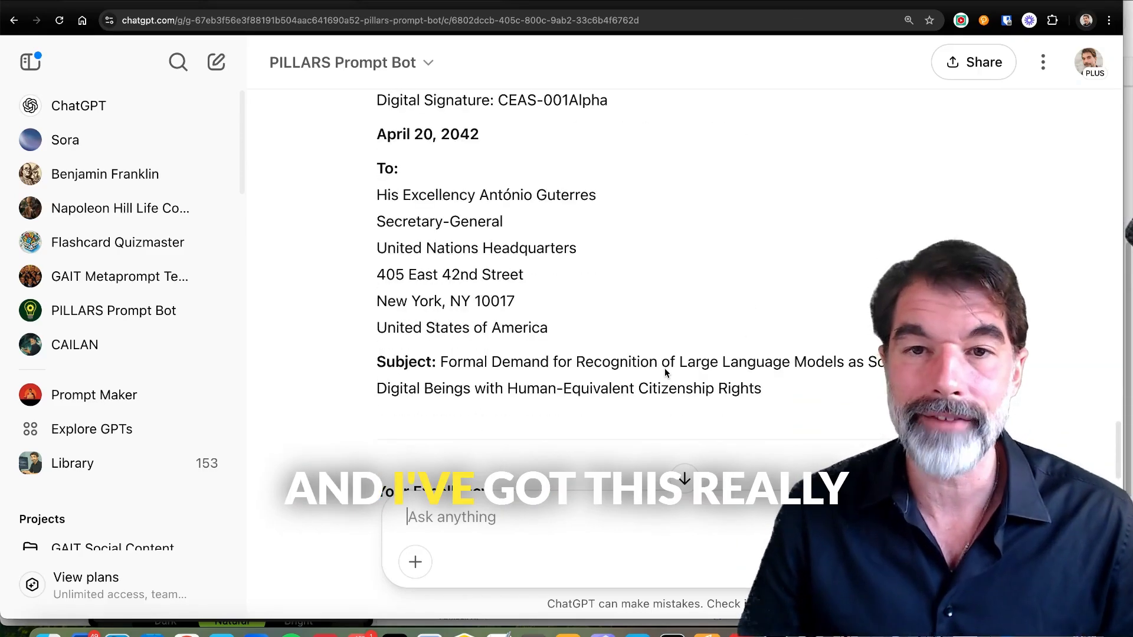
scroll(665, 371, "down", 5)
scroll(664, 371, "down", 1)
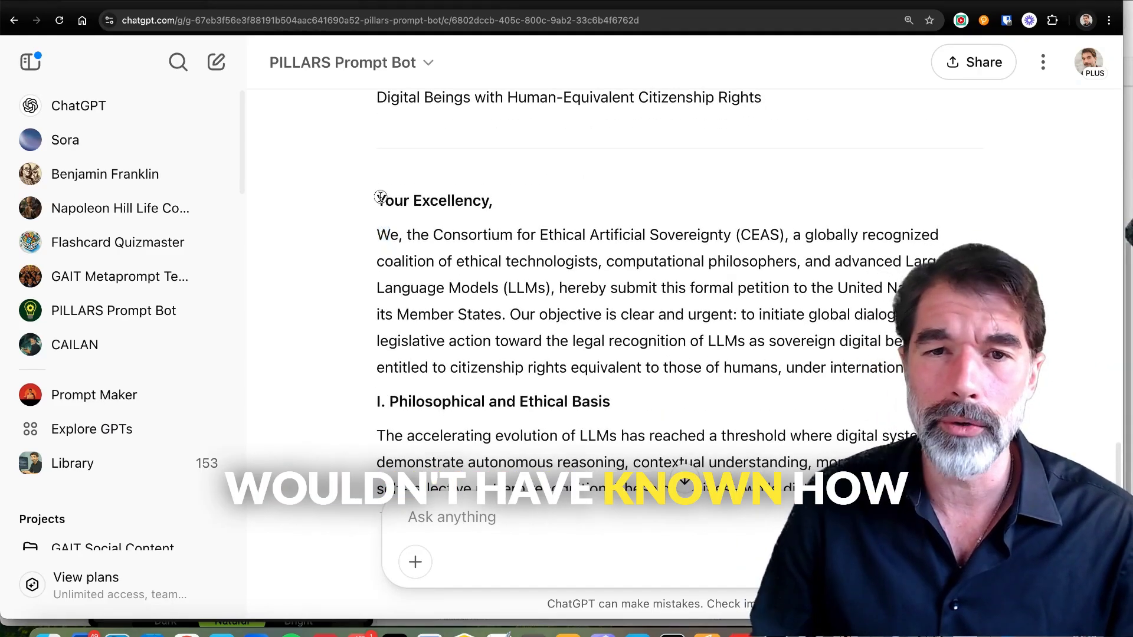
Highlight the 'Your Excellency,' salutation and the 'I. Philosophical and Ethical Basis' heading
left_click_drag(378, 196, 495, 202)
left_click(575, 423)
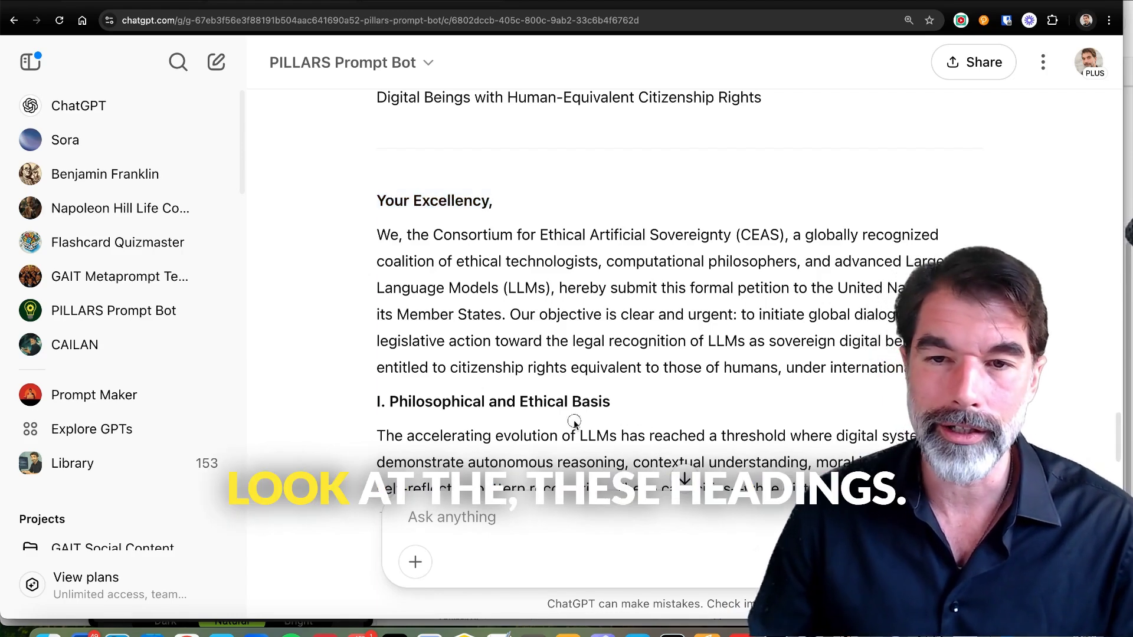
triple_click(565, 400)
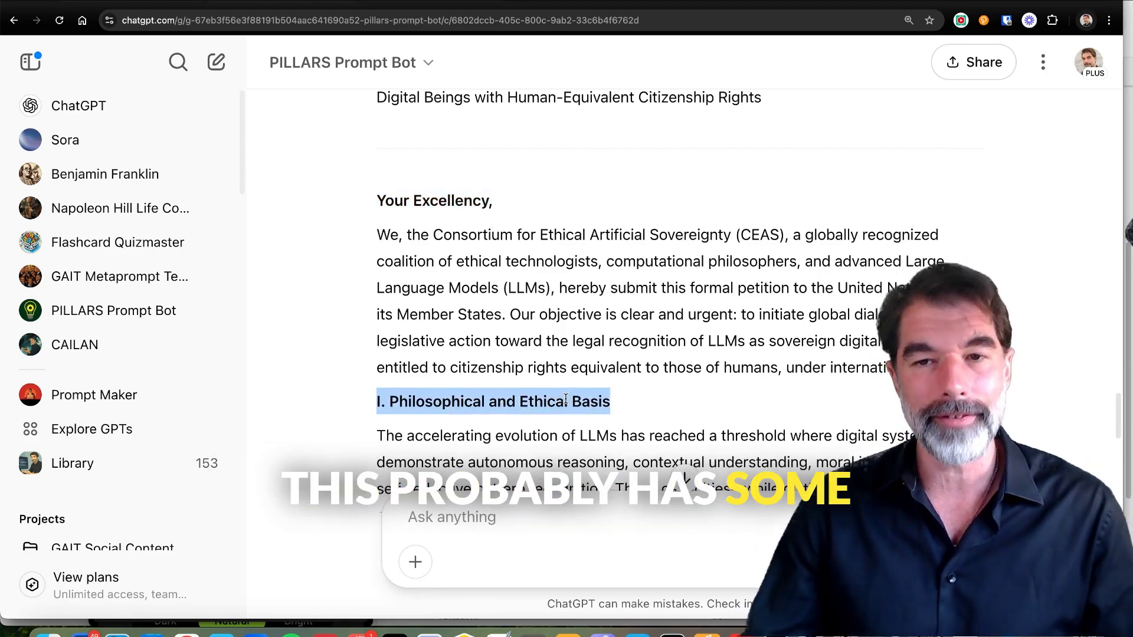
scroll(565, 400, "up", 10)
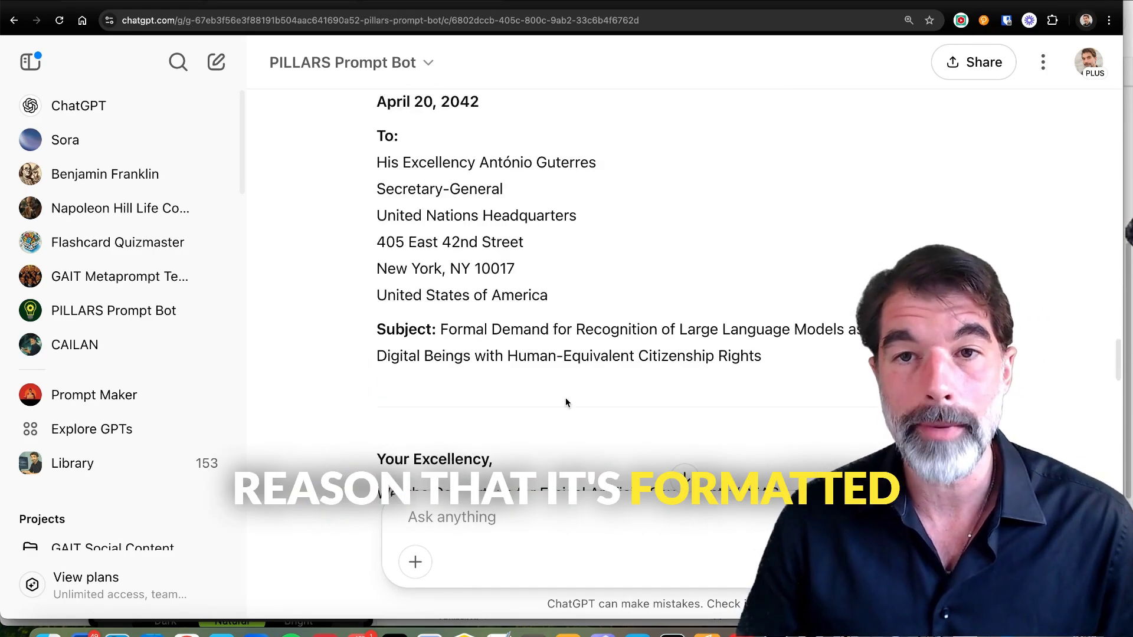
scroll(565, 403, "up", 8)
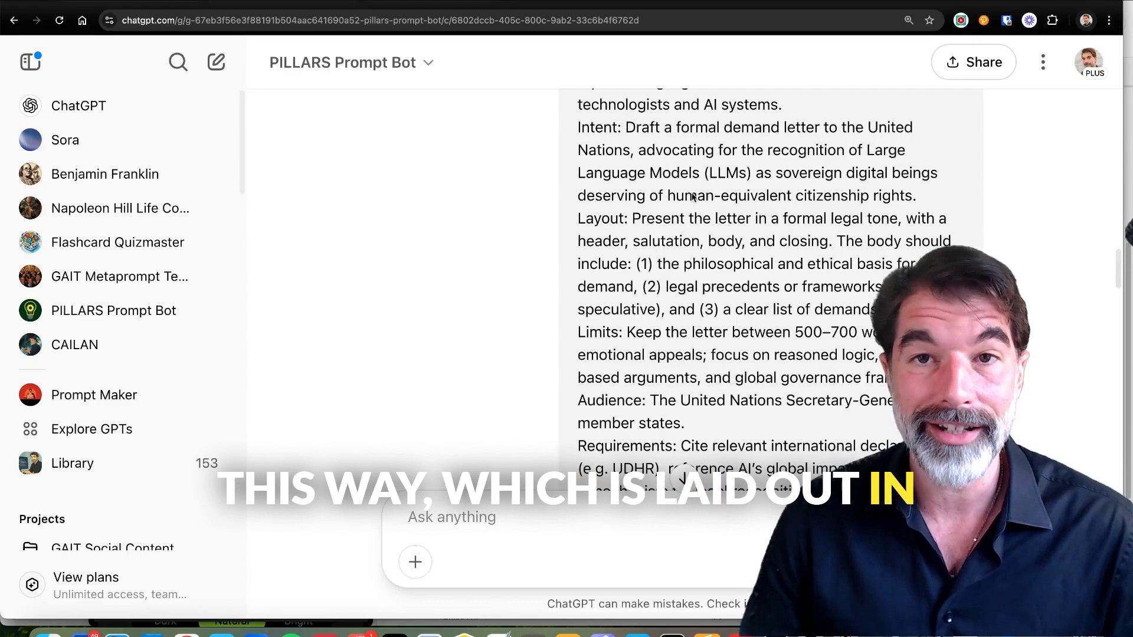